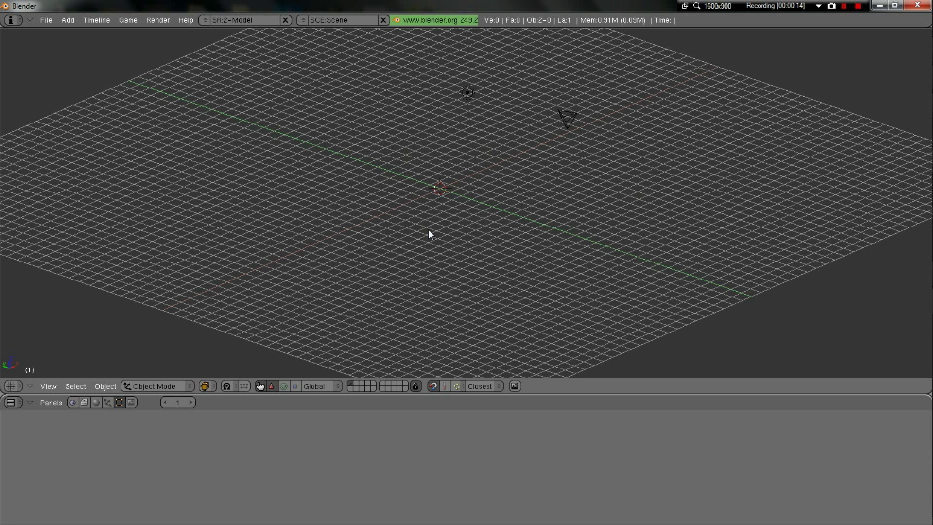
click(46, 20)
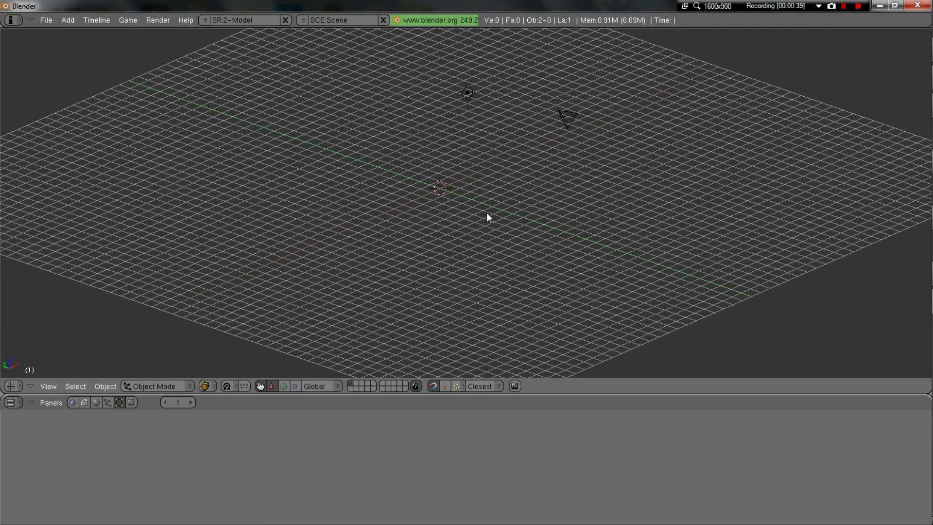
scroll(436, 139, up, 3)
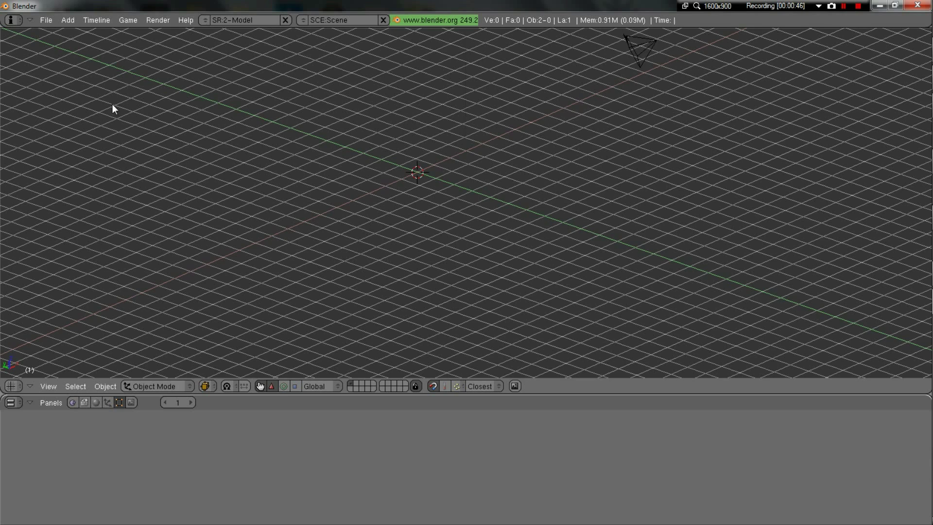
scroll(422, 183, up, 5)
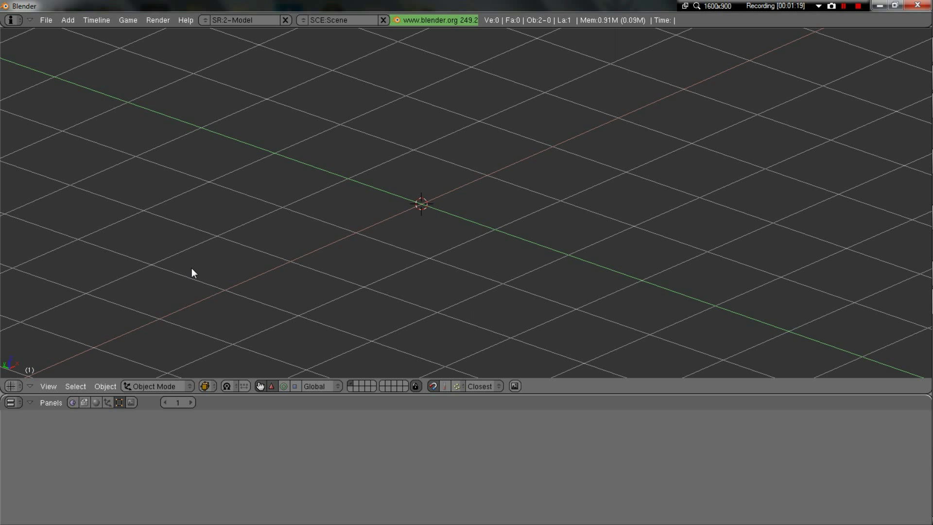
click(46, 19)
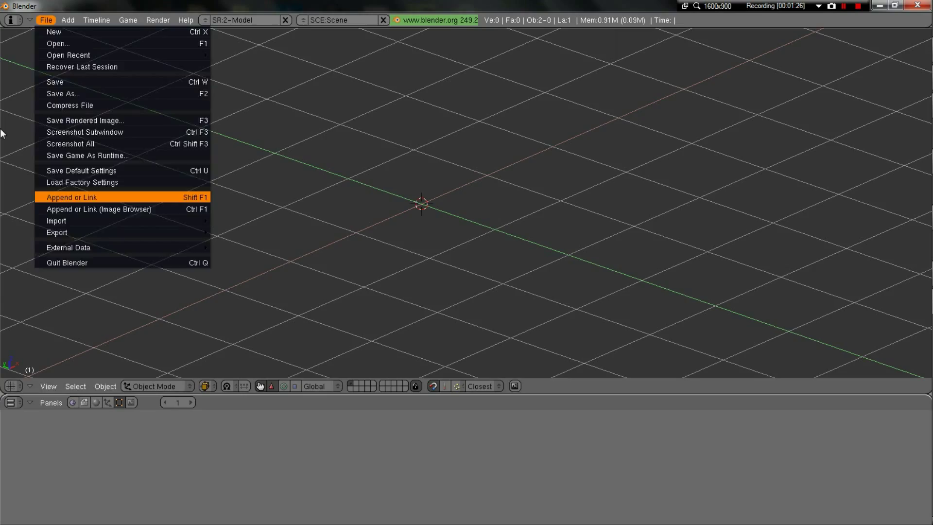
middle_drag(305, 175, 343, 213)
scroll(424, 220, down, 5)
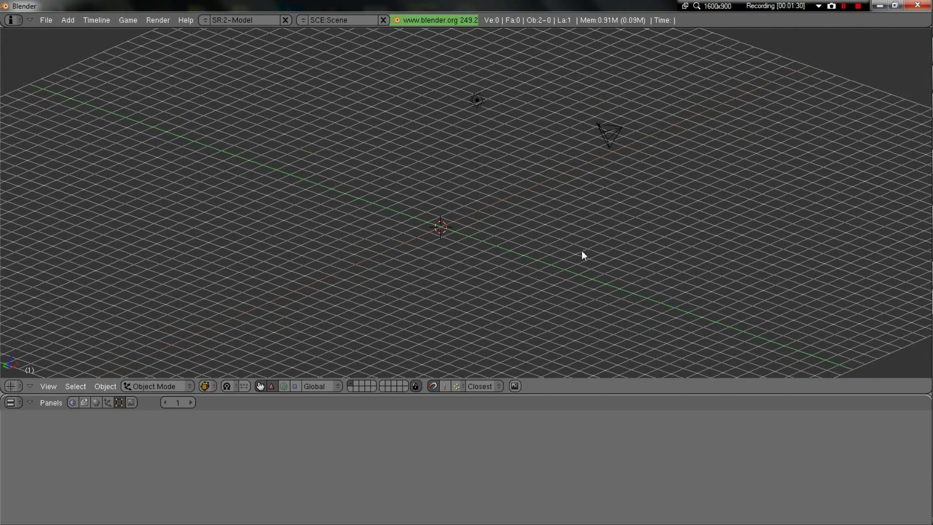
- Append the InsanityMSChassis object from the InsanityMSchassis.blend library into the scene
click(47, 20)
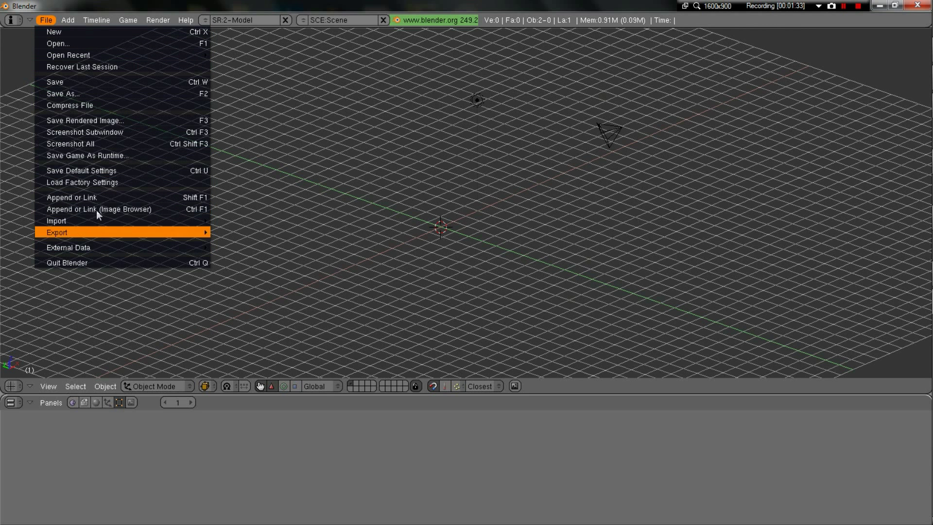
click(89, 198)
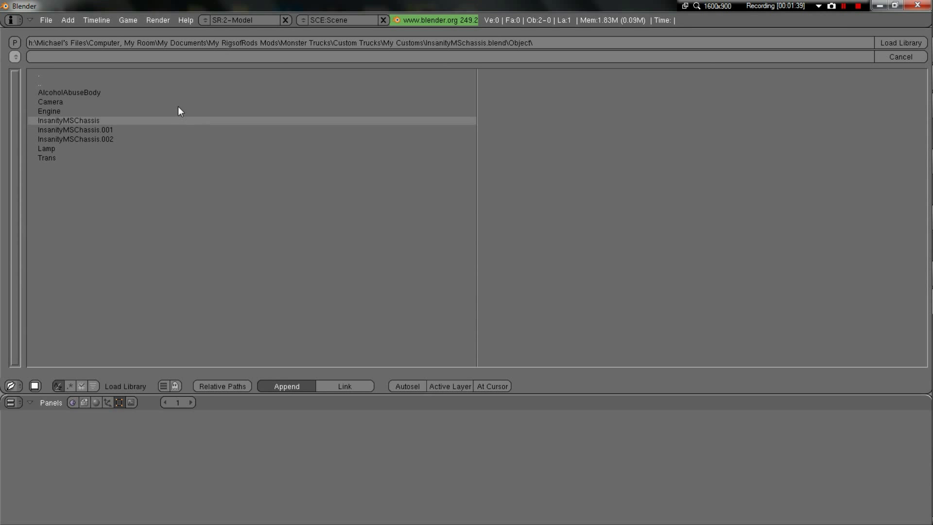
click(71, 122)
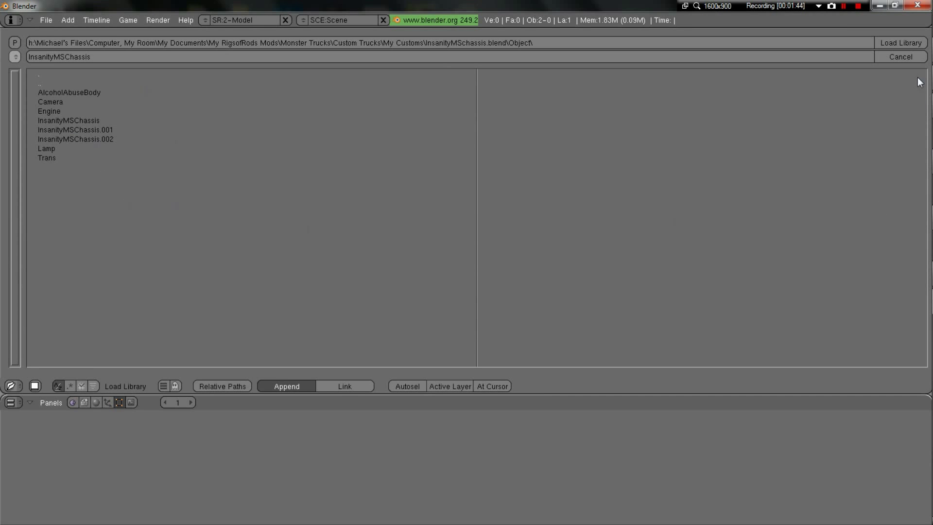
click(902, 42)
middle_drag(532, 290, 477, 215)
scroll(477, 214, up, 3)
scroll(468, 221, up, 3)
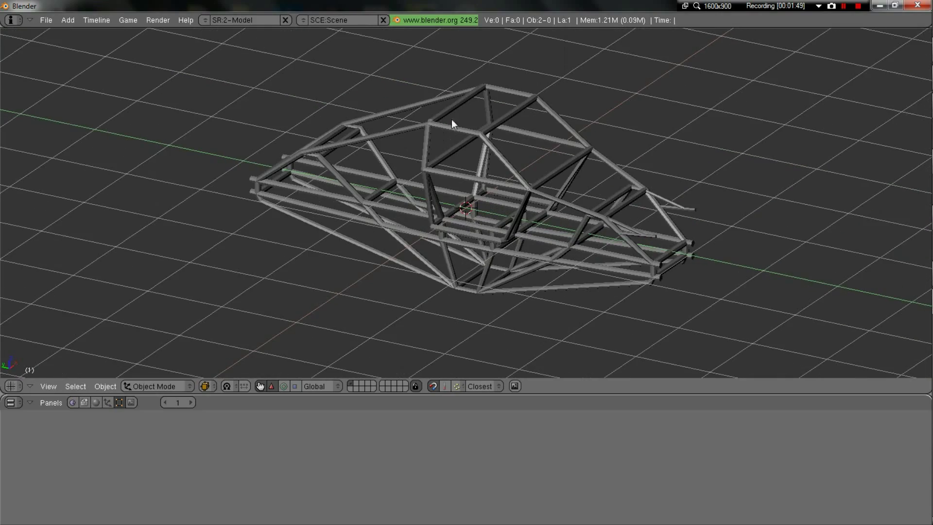
- Select the appended chassis and check its mesh briefly in Edit Mode, returning to Object Mode
right_click(474, 239)
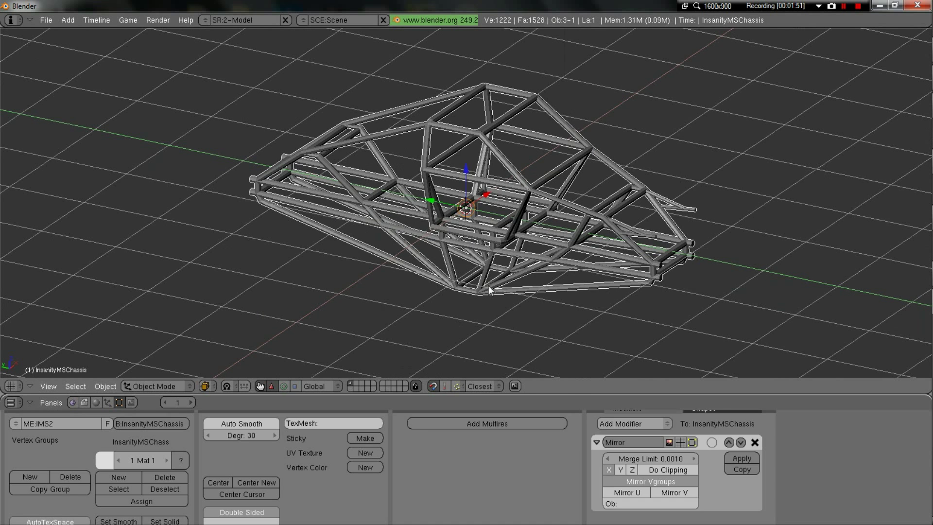
key(Tab)
key(Tab)
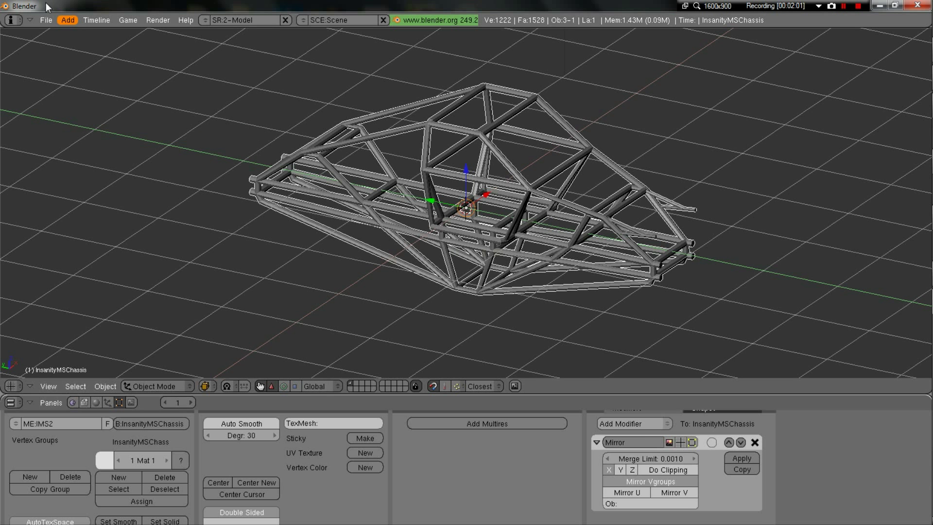
- Reopen the append library browser and go up from InsanityMSchassis.blend to the Monster Trucks folder
click(52, 22)
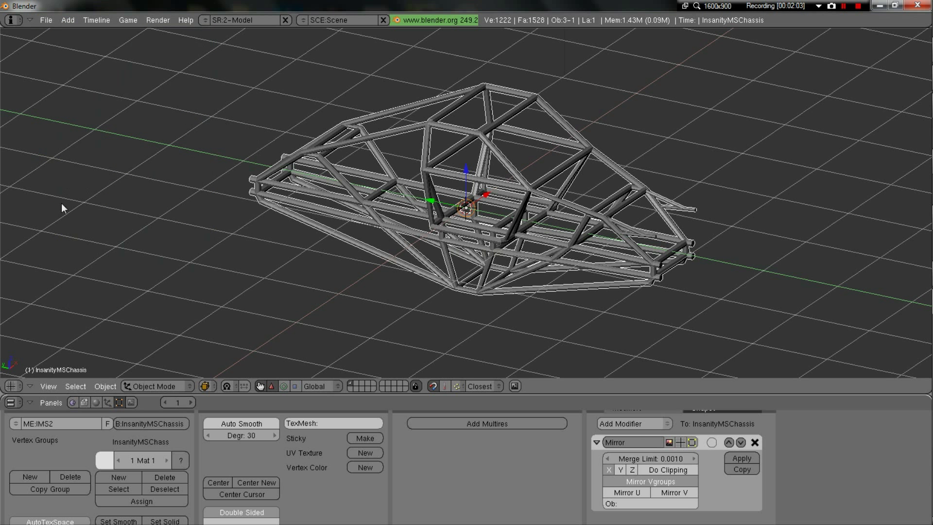
click(49, 20)
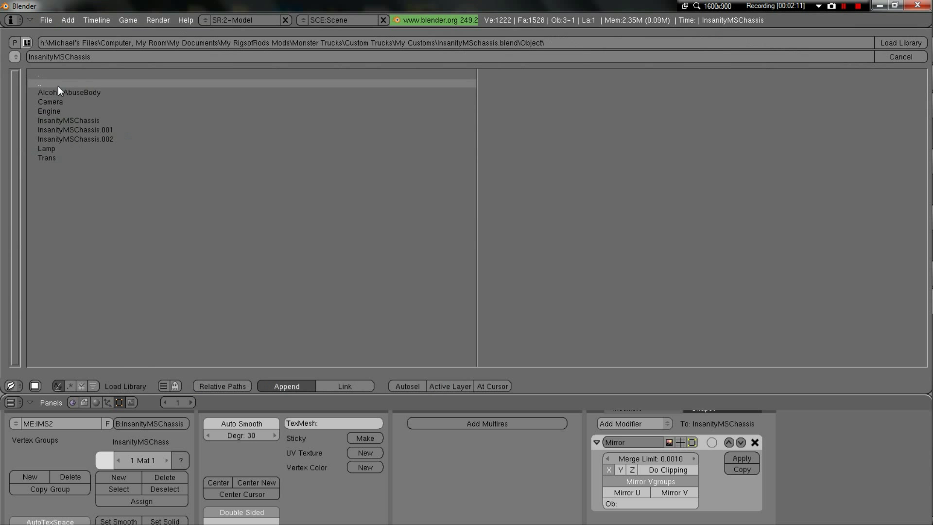
click(56, 86)
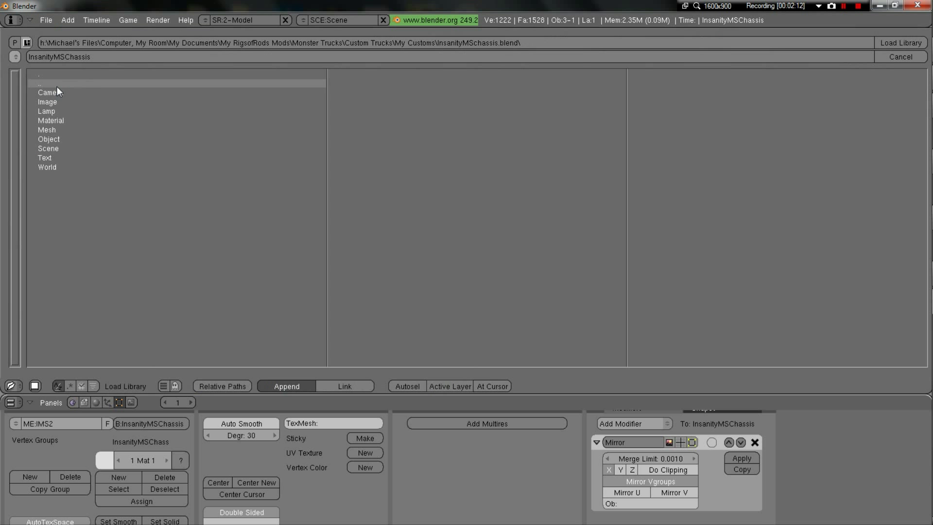
click(56, 86)
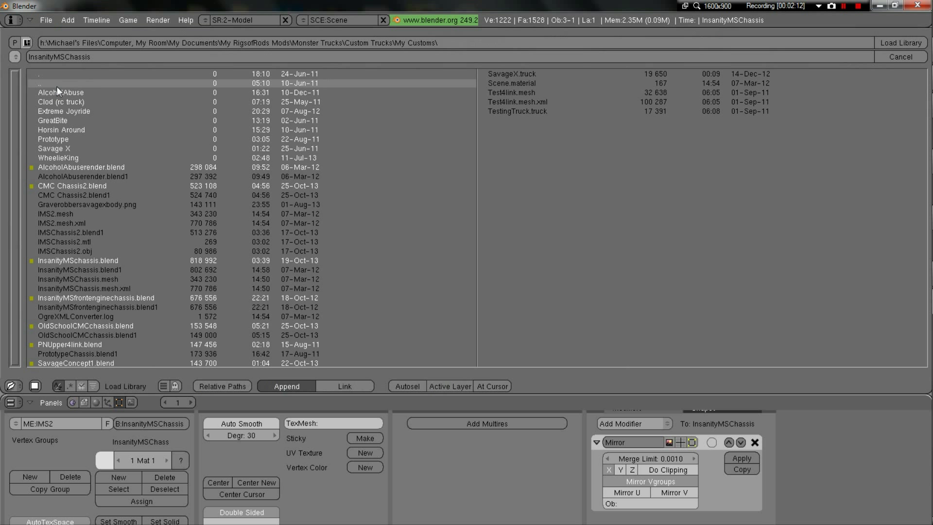
click(33, 83)
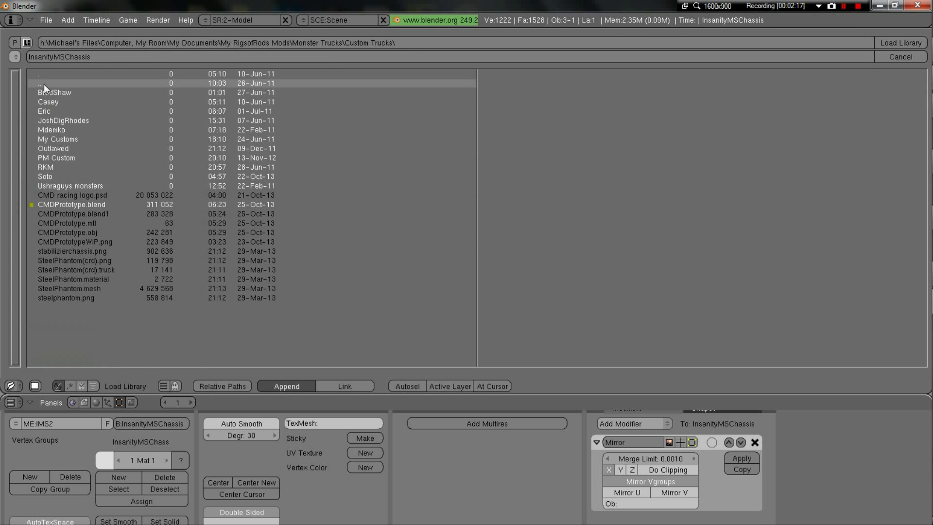
click(48, 84)
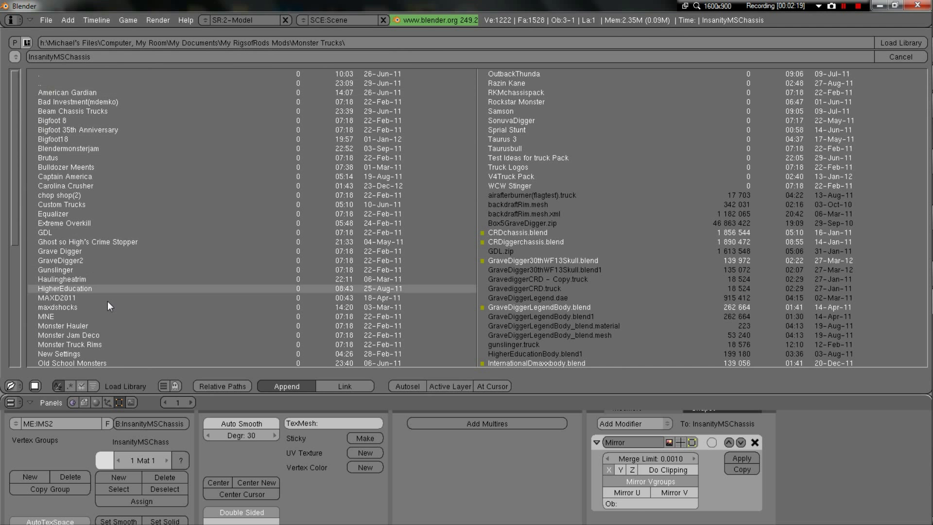
- Look through the Monster Trucks folder for a blend file containing a truck body
scroll(122, 297, down, 6)
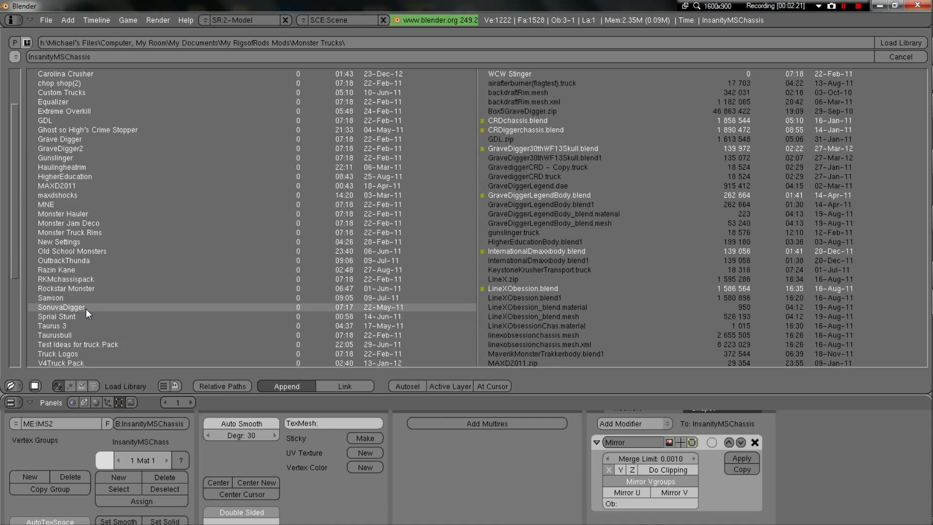
scroll(78, 229, up, 1)
scroll(77, 230, down, 4)
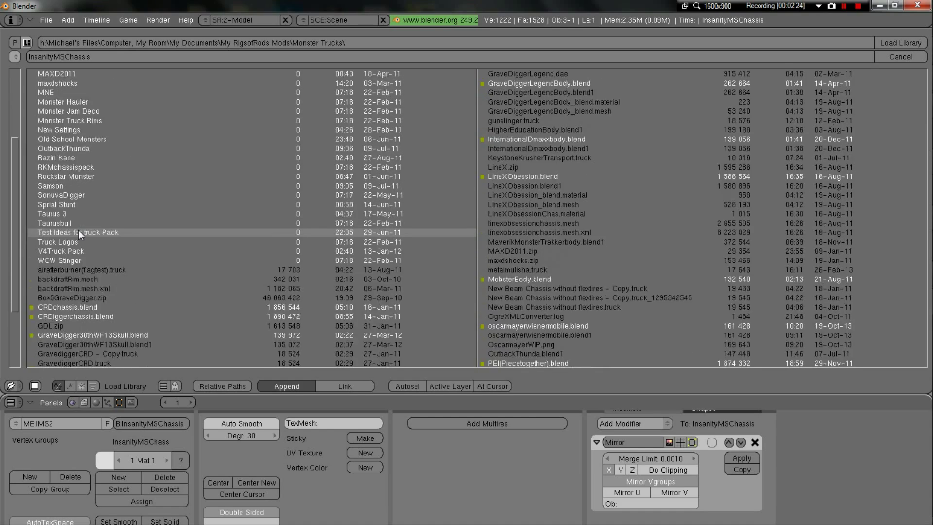
scroll(78, 230, down, 2)
scroll(77, 229, up, 3)
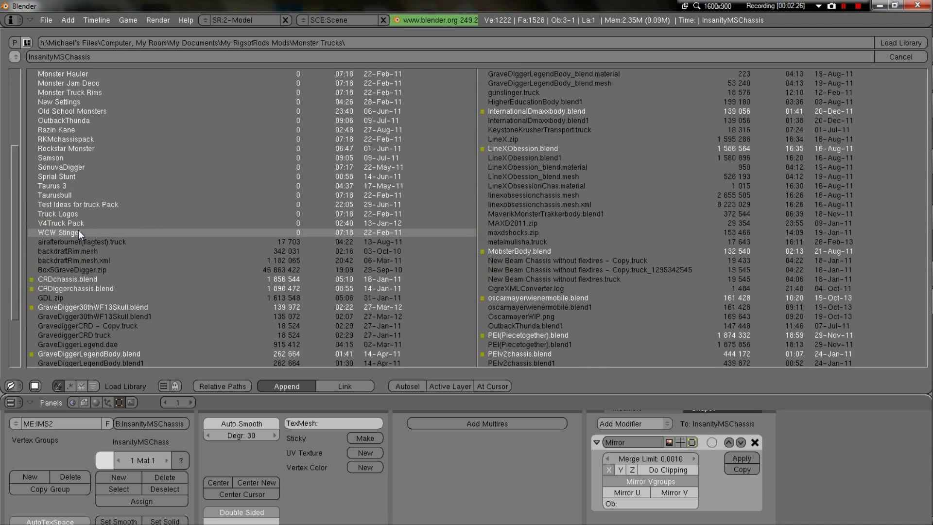
scroll(77, 230, up, 2)
scroll(93, 221, up, 2)
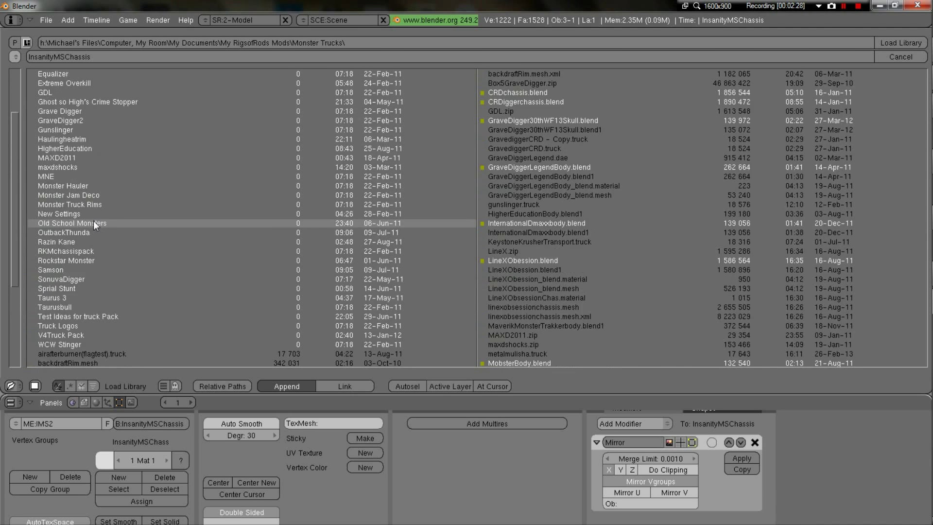
scroll(94, 220, up, 4)
- Browse the Custom Trucks, My Customs and My RigsofRods Mods folders in search of a truck body file
click(81, 175)
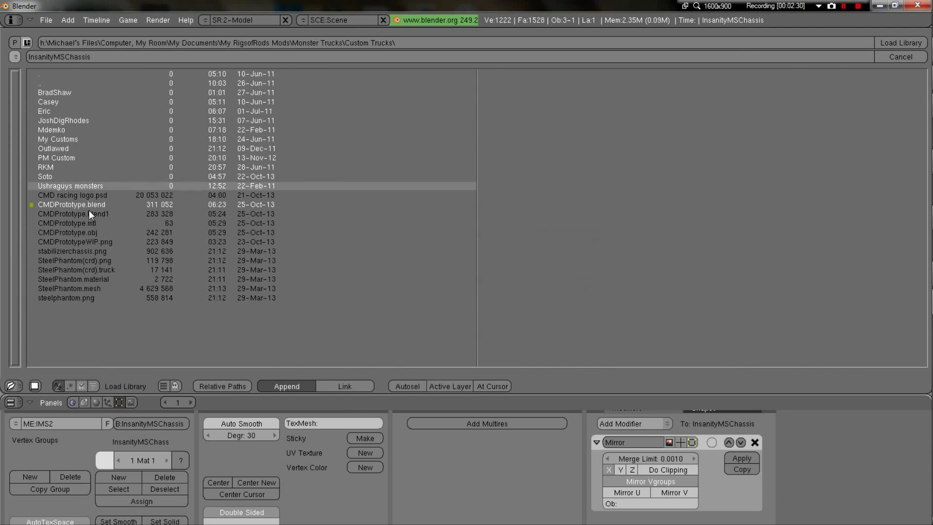
click(68, 139)
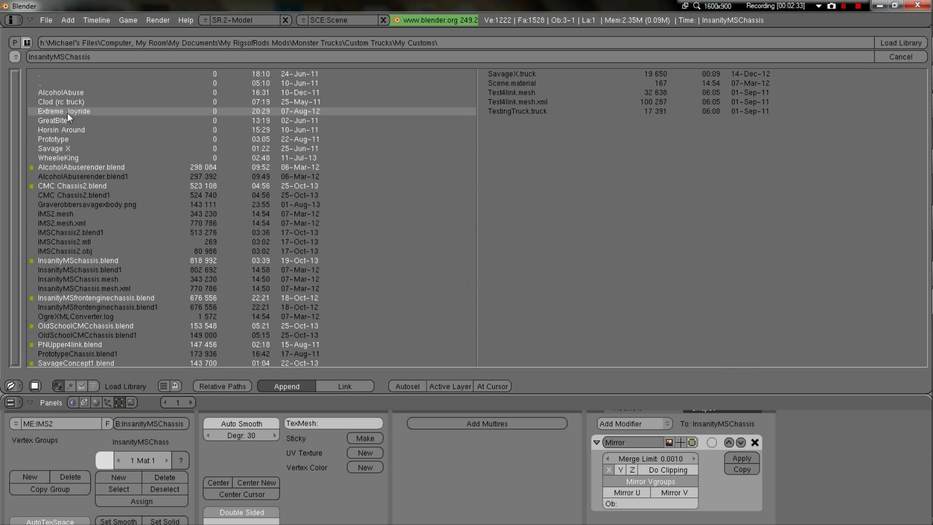
click(47, 85)
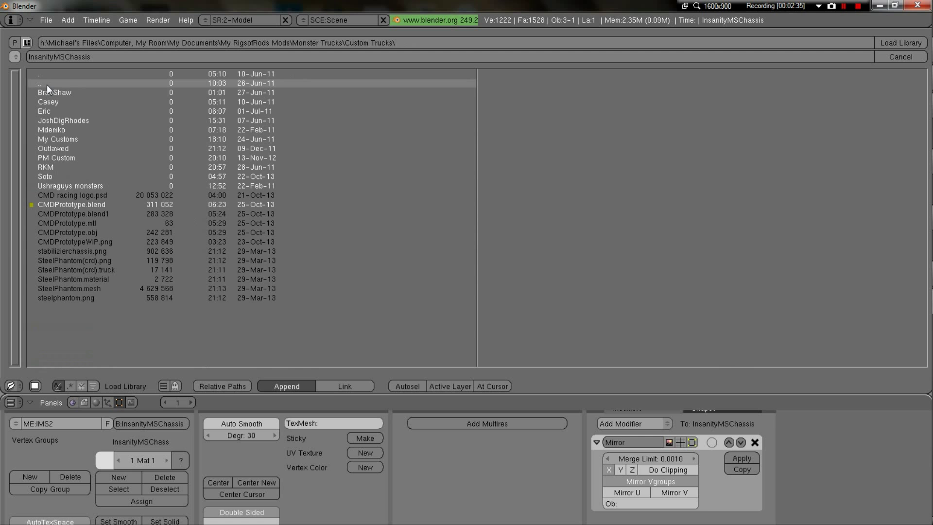
click(47, 84)
click(46, 84)
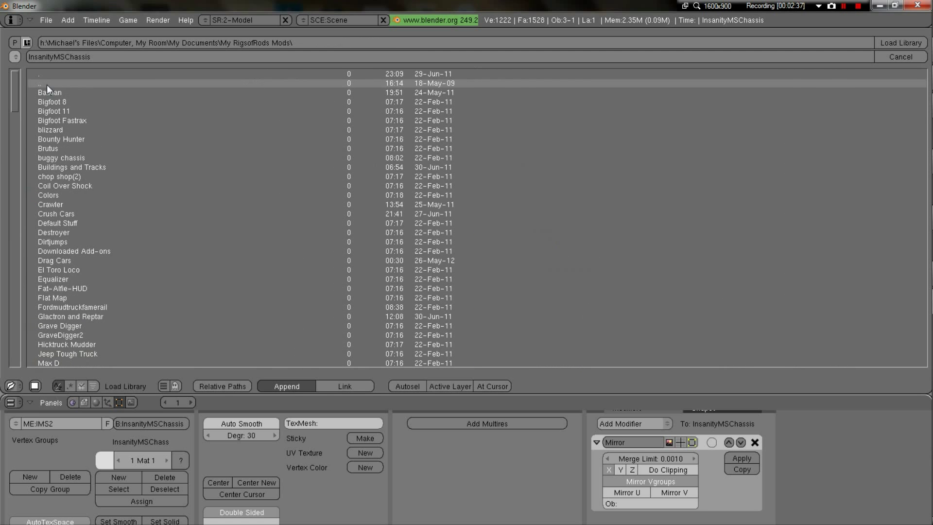
scroll(116, 264, down, 10)
scroll(116, 265, down, 9)
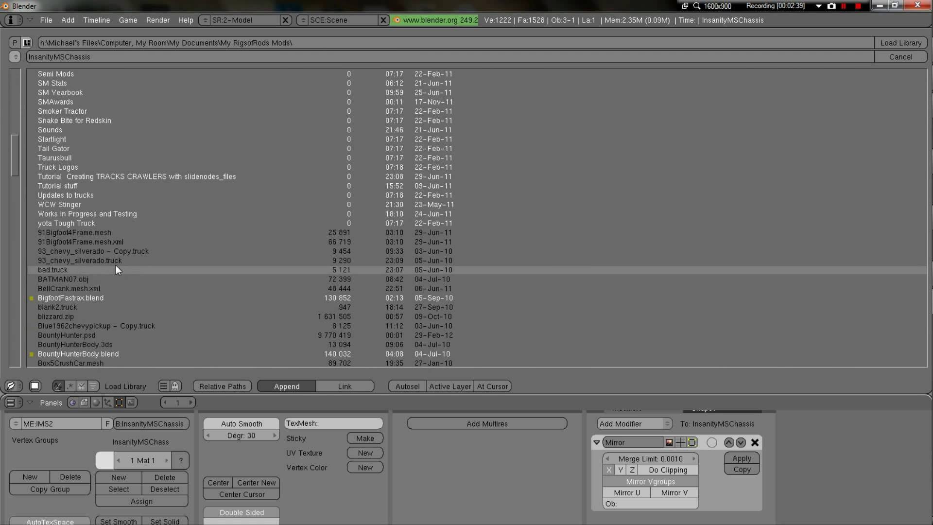
scroll(115, 269, up, 10)
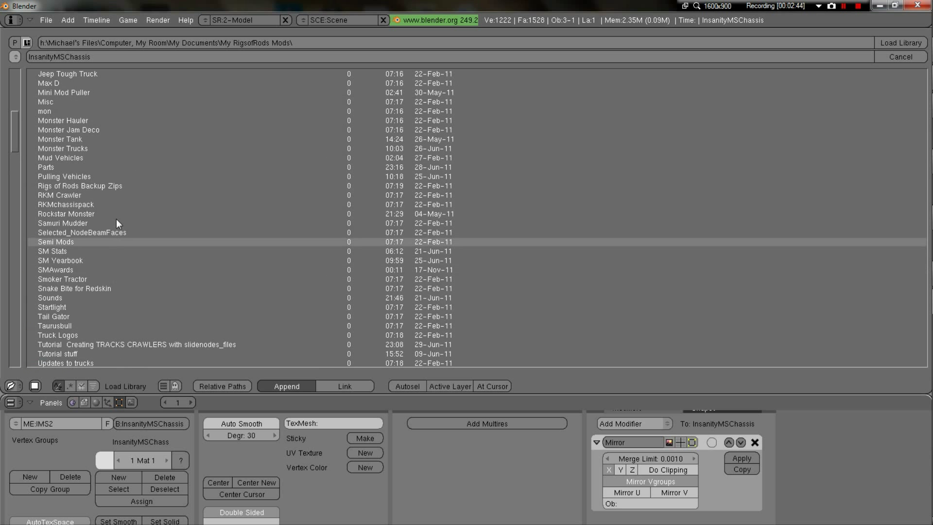
- Return to the Monster Trucks folder and open the Truckstang.blend library
click(99, 148)
scroll(112, 203, down, 3)
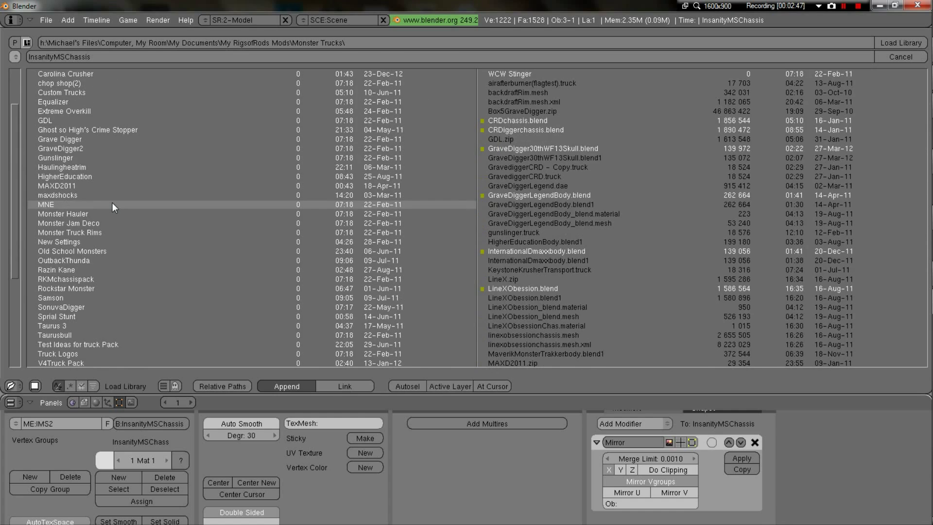
scroll(113, 203, down, 7)
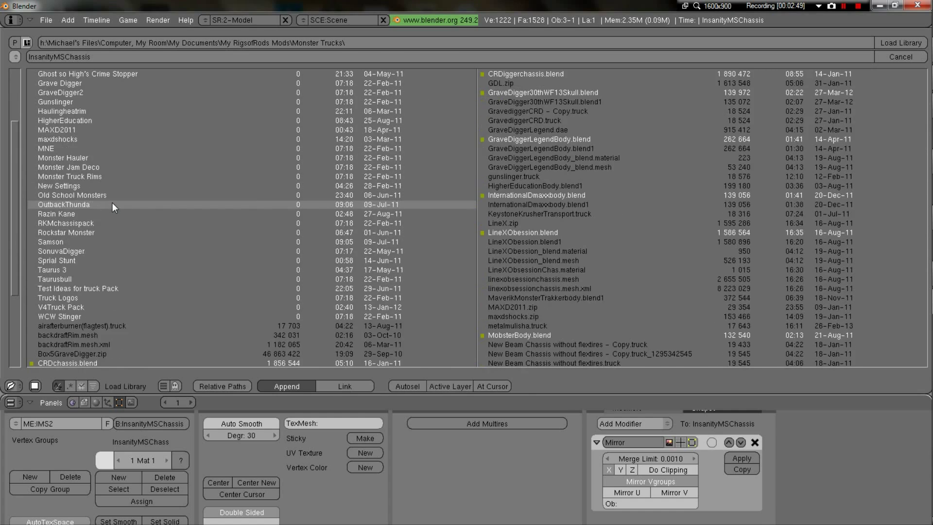
scroll(112, 203, down, 5)
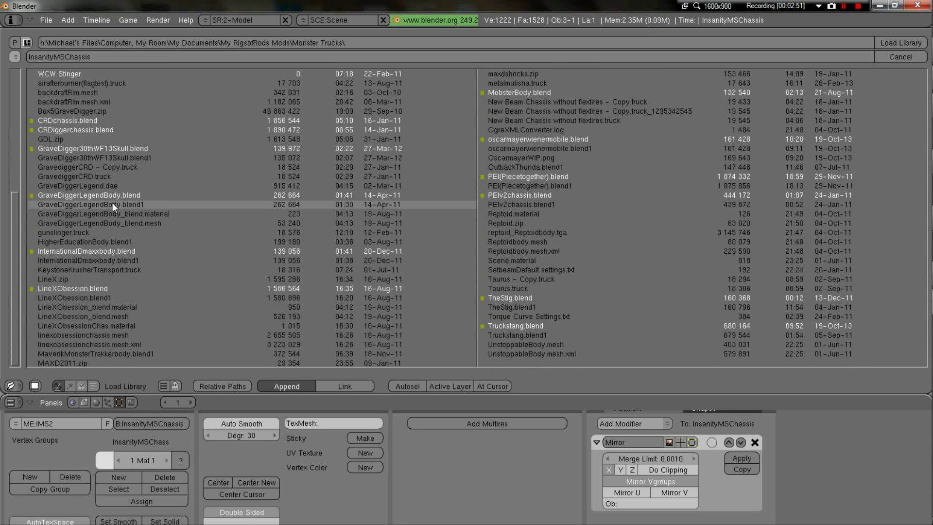
click(500, 325)
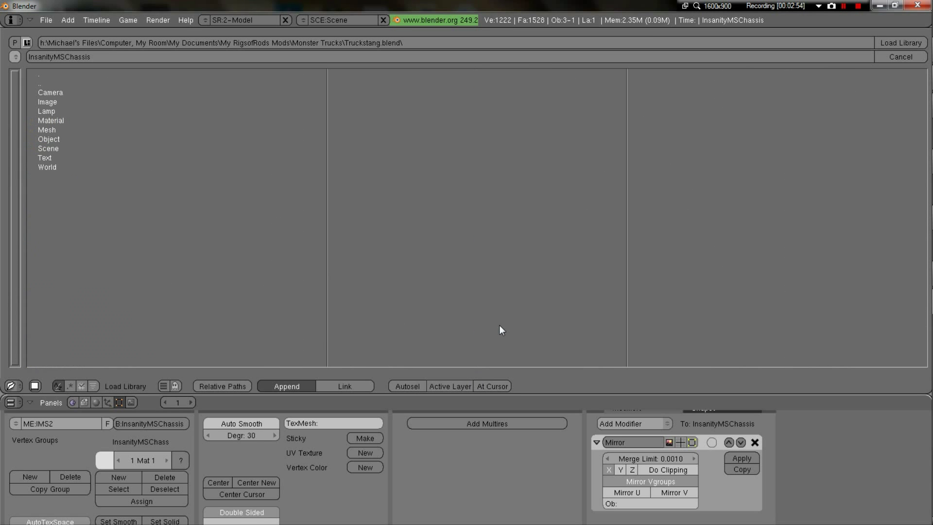
- Append the blacknbluebfbody object from Truckstang.blend and fit the whole scene in view
click(61, 140)
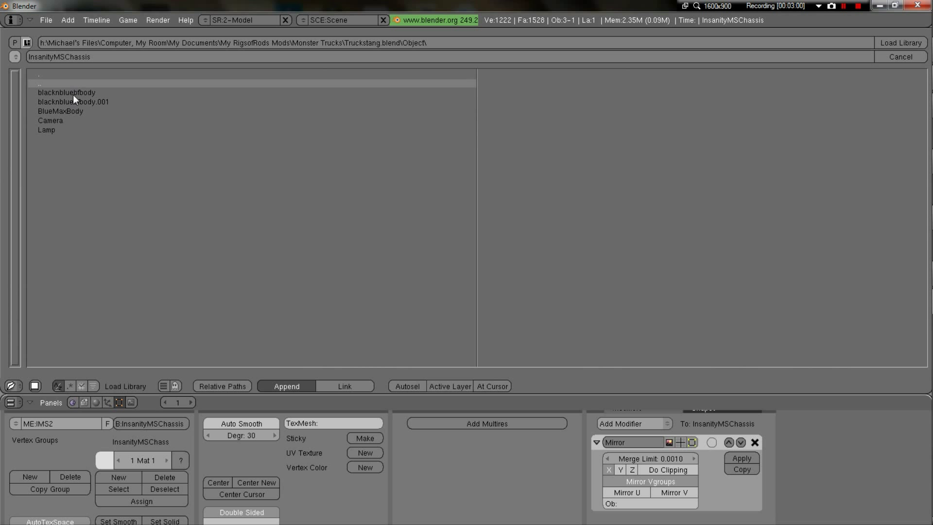
click(77, 93)
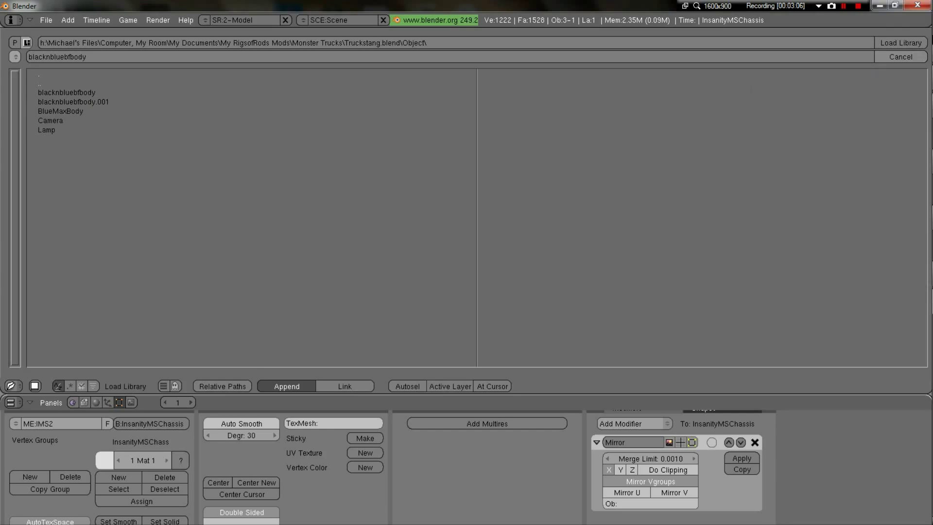
click(882, 41)
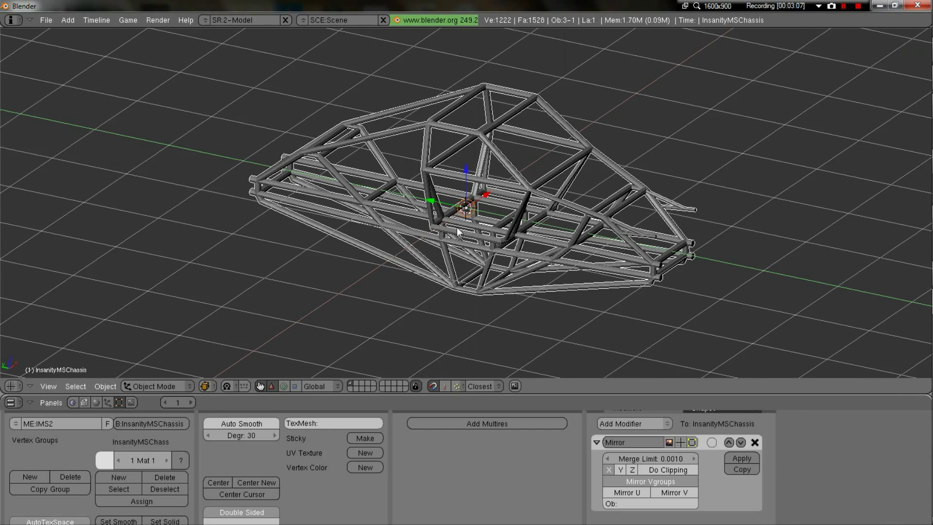
key(Home)
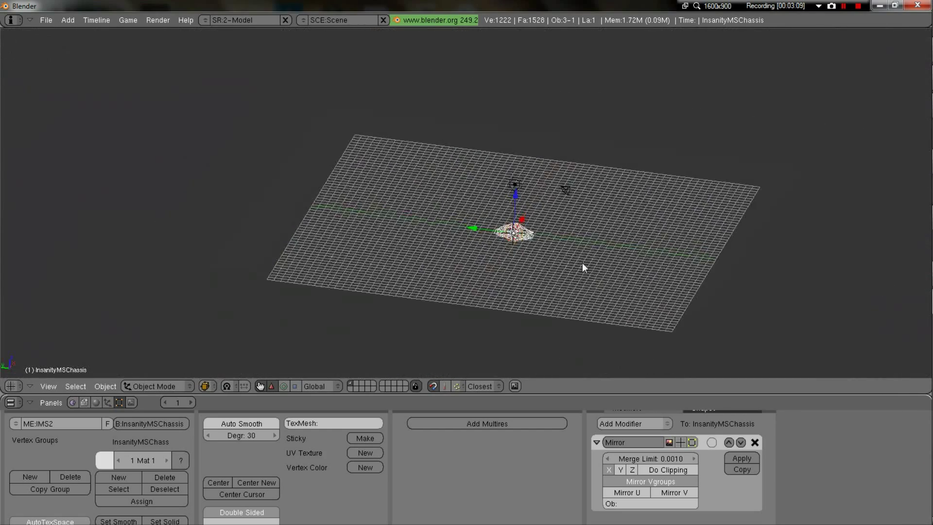
- Examine the chassis up close from several angles to check whether the truck body is in the scene
middle_drag(584, 267, 489, 206)
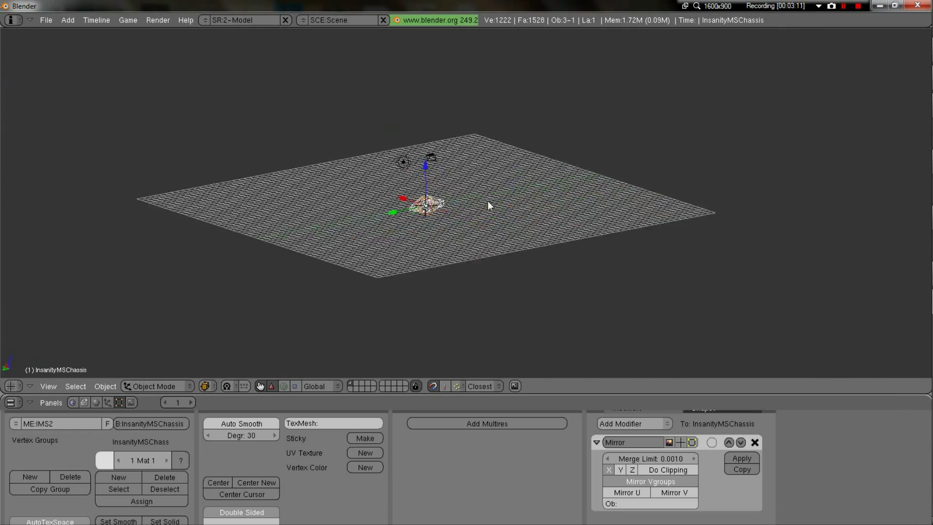
scroll(488, 206, up, 5)
middle_drag(431, 256, 395, 221)
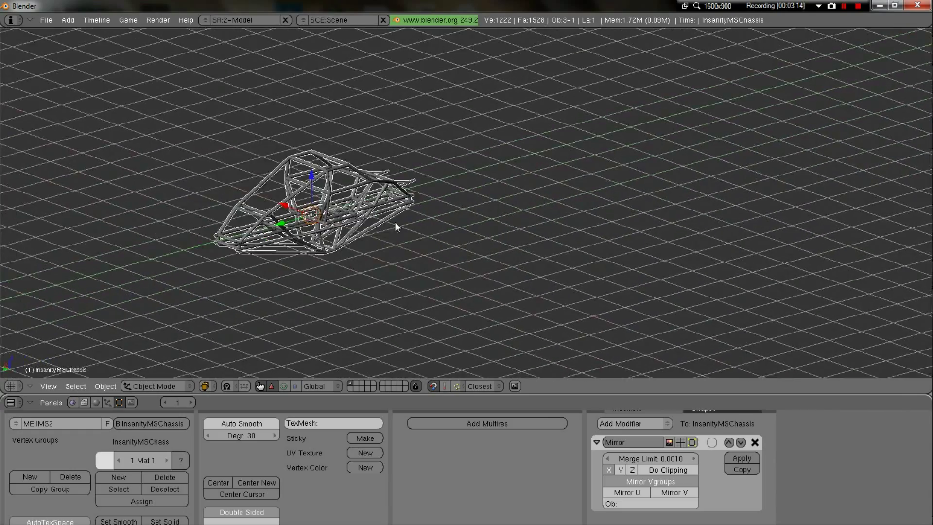
scroll(331, 200, up, 4)
scroll(332, 200, down, 4)
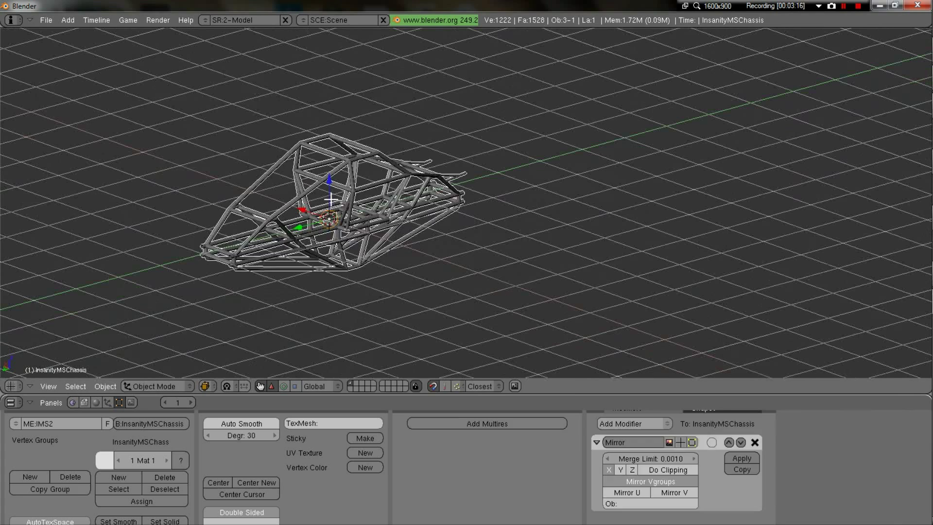
key(shift+d)
click(327, 204)
shift+middle_drag(312, 218, 368, 218)
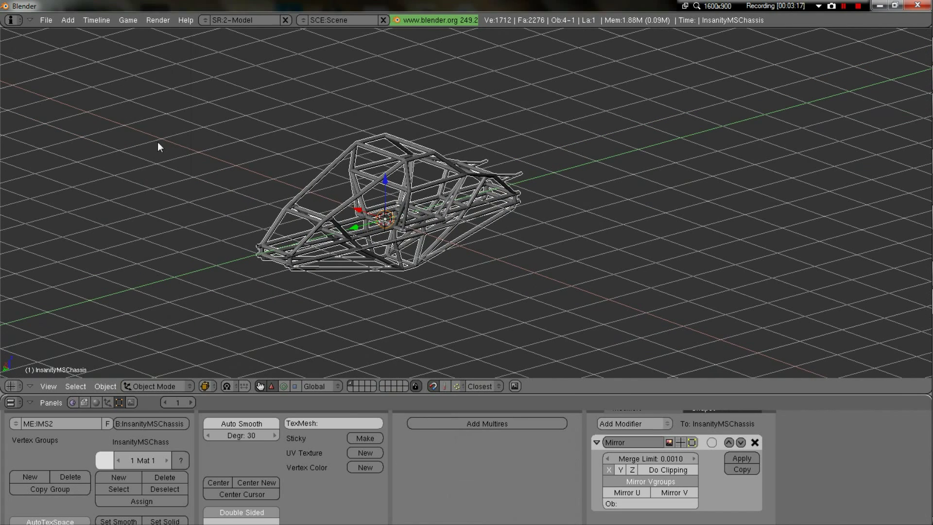
- Append the blacknbluebfbody object from Truckstang.blend once more
click(45, 21)
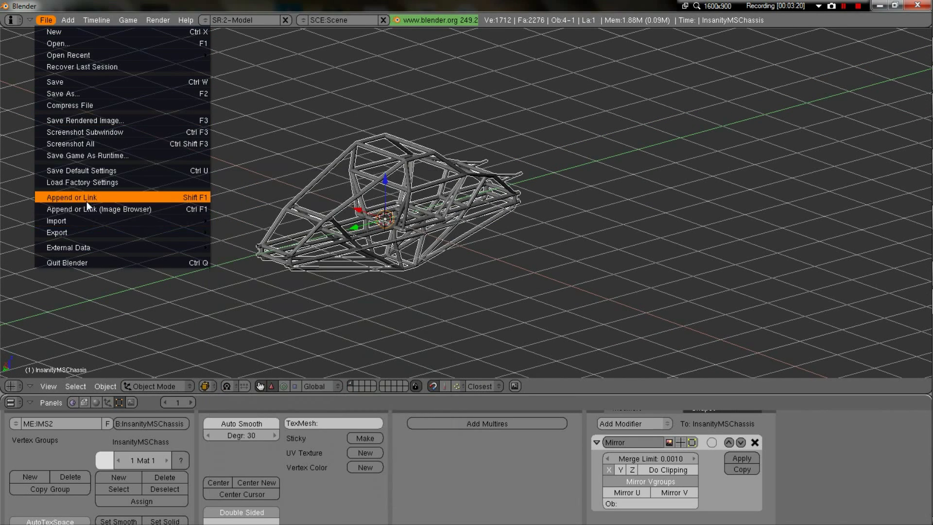
click(87, 197)
click(65, 101)
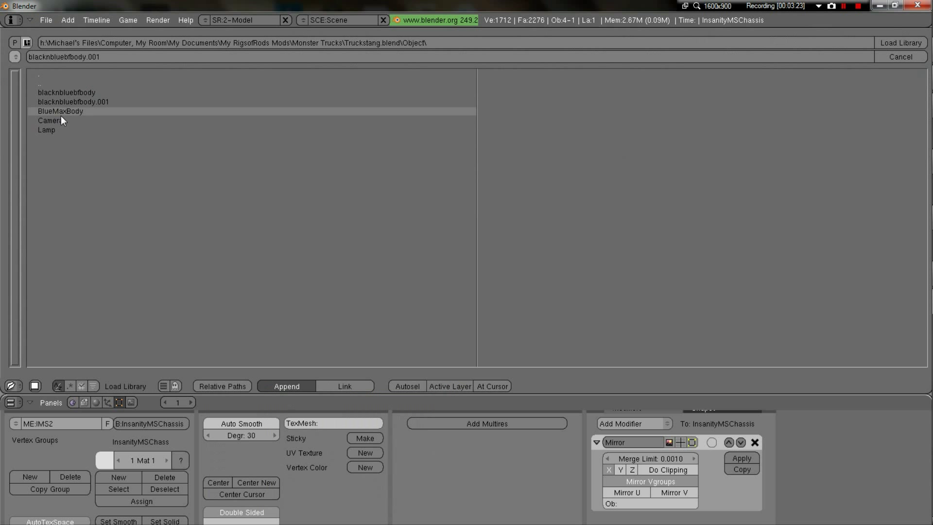
click(62, 110)
click(70, 93)
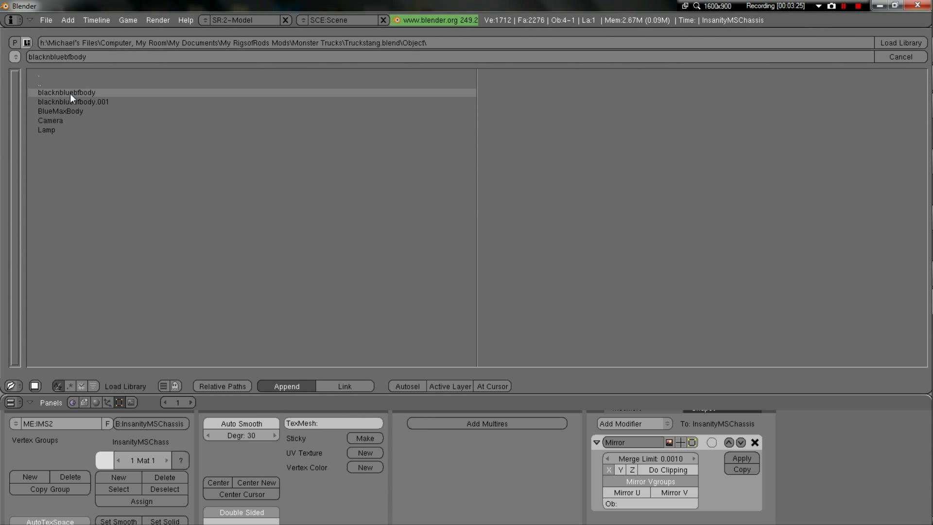
click(70, 98)
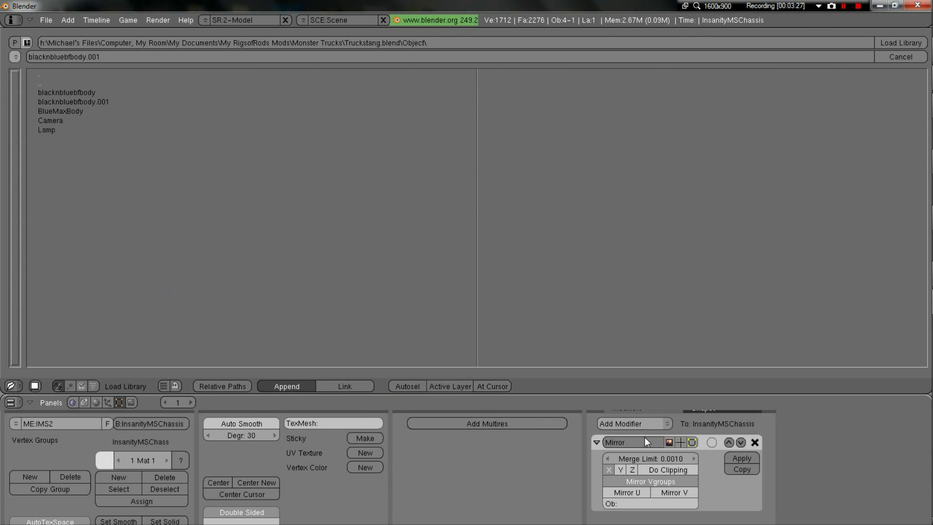
click(74, 91)
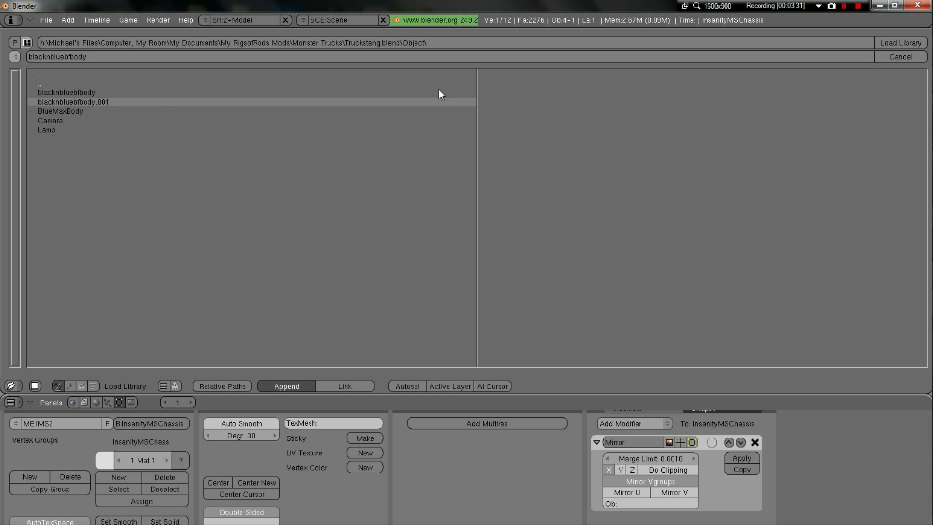
click(897, 43)
- Append the blacknbluebfbody.001 object from Truckstang.blend to bring the truck body into the scene
click(47, 21)
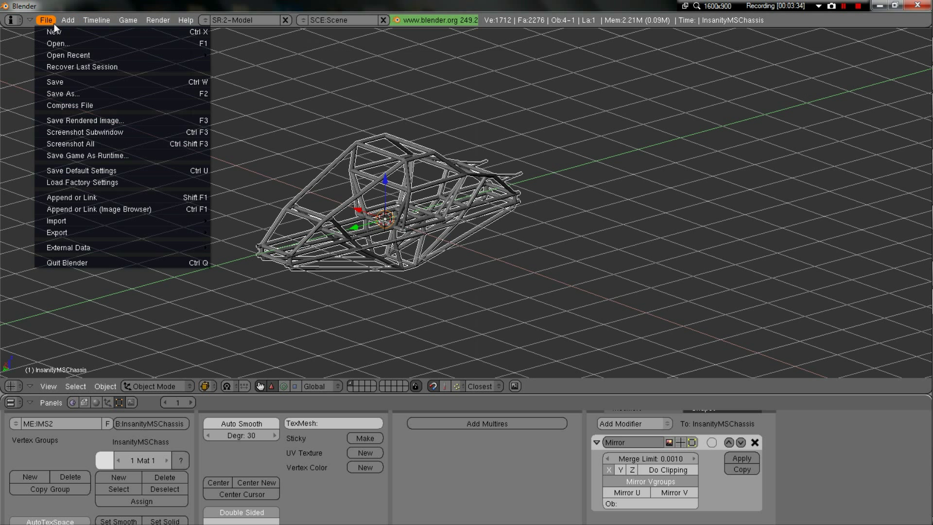
click(110, 201)
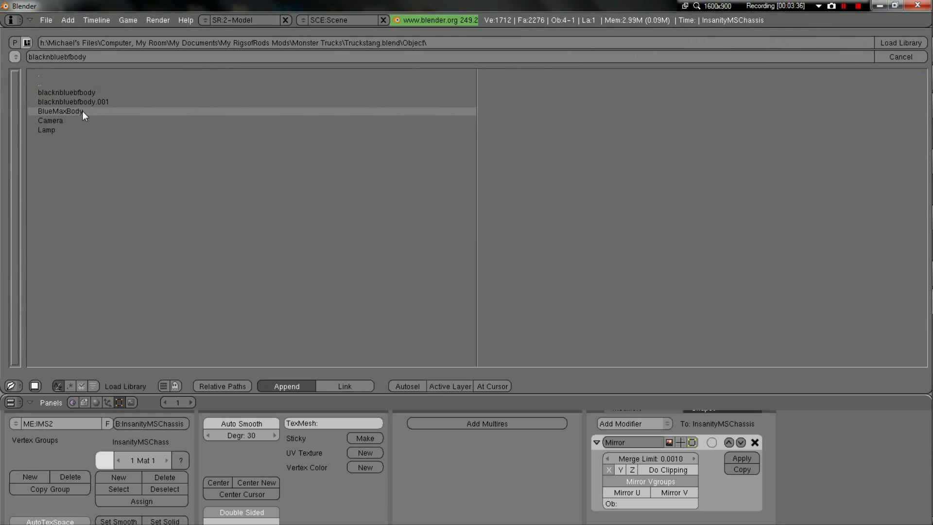
click(86, 101)
click(886, 43)
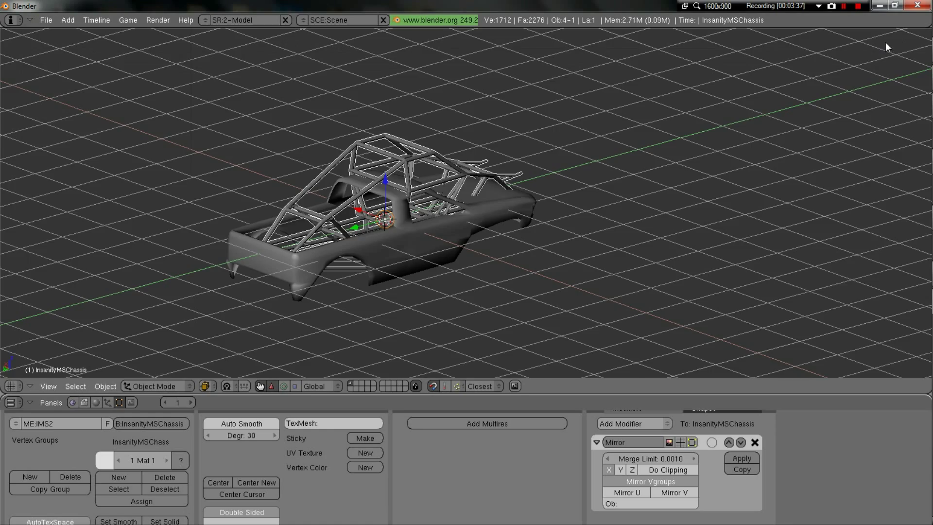
scroll(442, 252, down, 5)
shift+middle_drag(441, 252, 304, 237)
key(KP_Decimal)
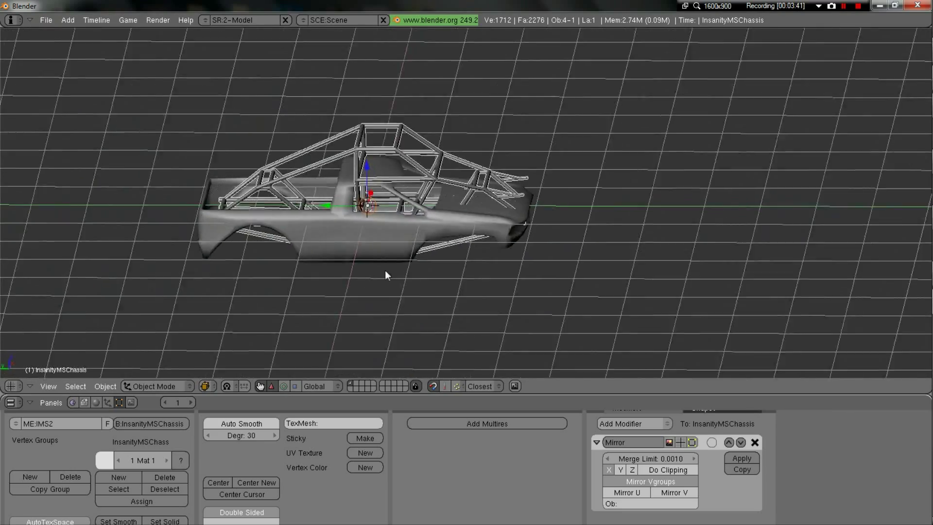
- Select the truck body, hide it, and reveal all hidden objects in the scene
middle_drag(385, 270, 698, 292)
key(Tab)
key(Tab)
right_click(239, 194)
scroll(359, 157, up, 4)
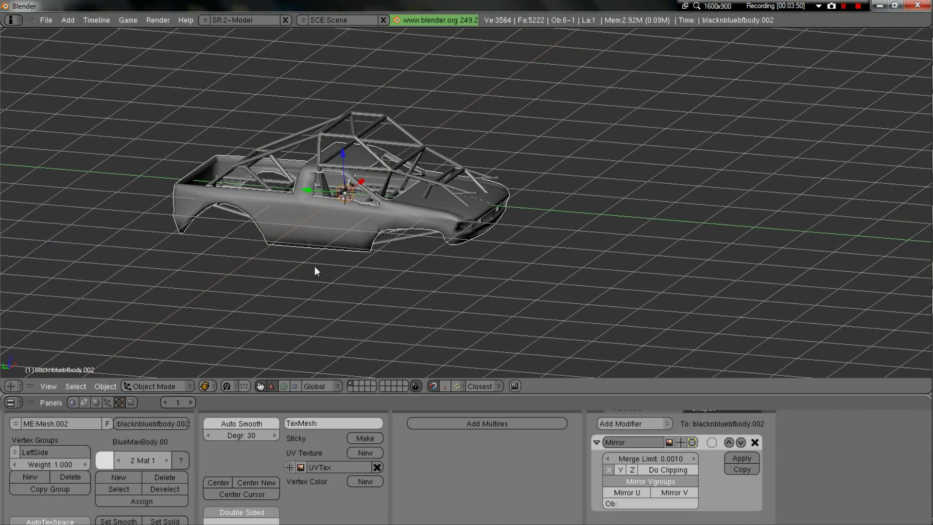
middle_drag(315, 270, 291, 252)
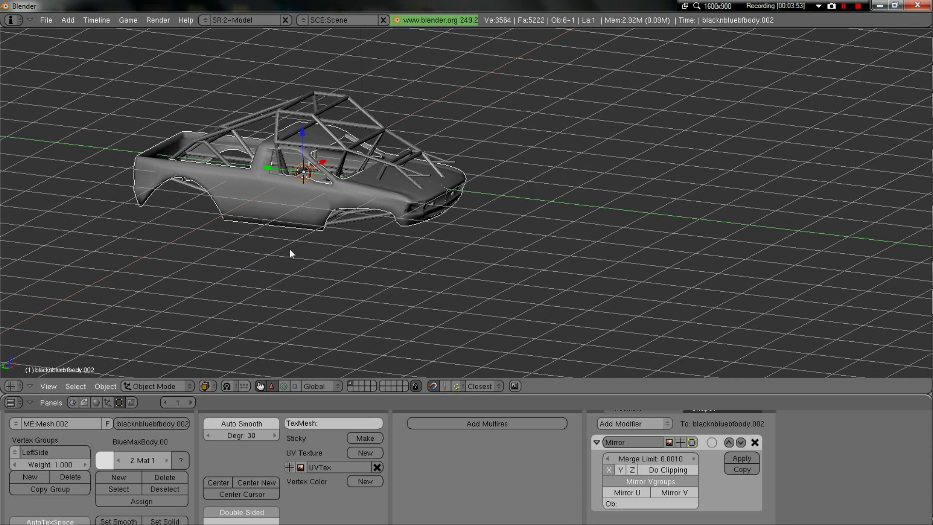
key(h)
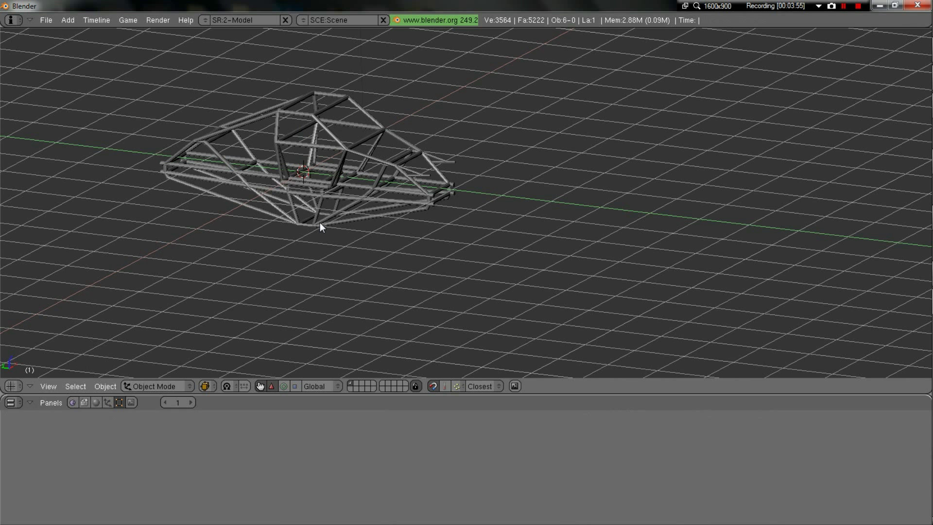
key(alt+h)
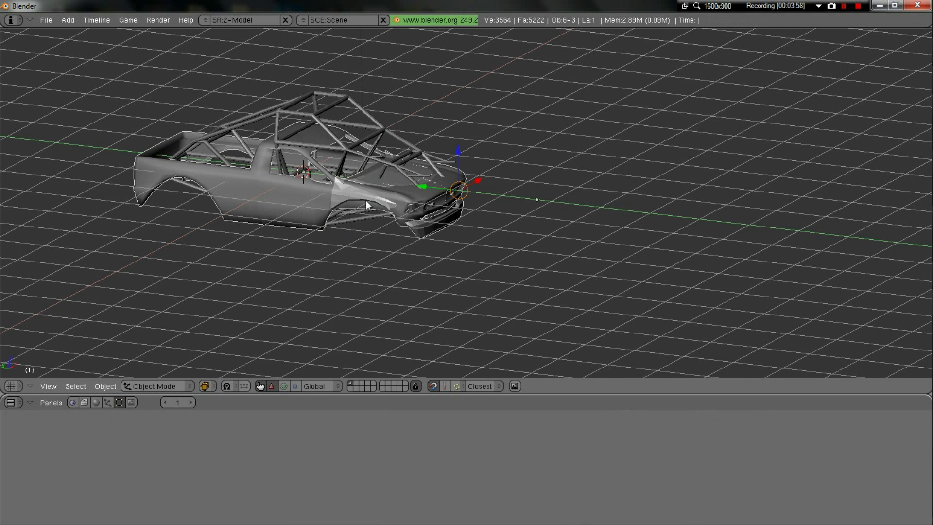
- Separate the two overlapping front-end pieces by raising one above the hood, and delete both of them
right_click(350, 197)
drag(535, 162, 546, 105)
right_click(345, 198)
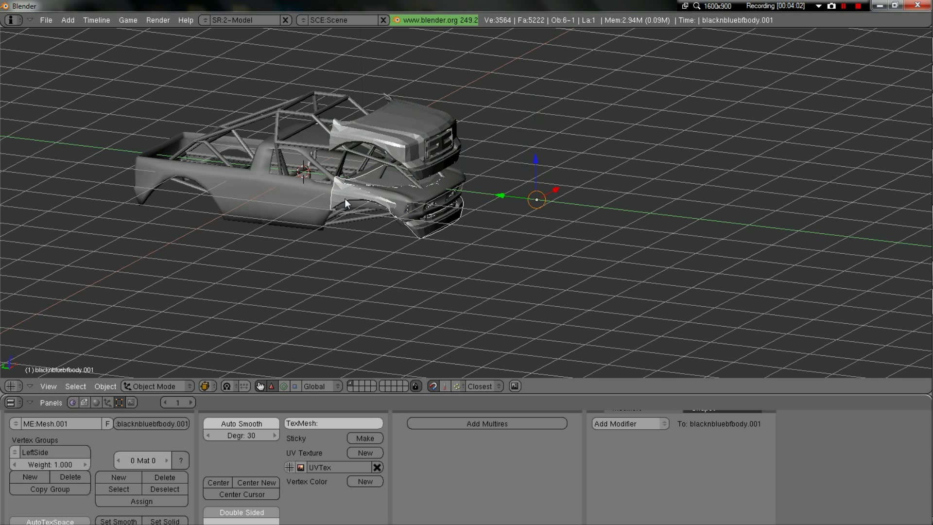
key(x)
click(345, 198)
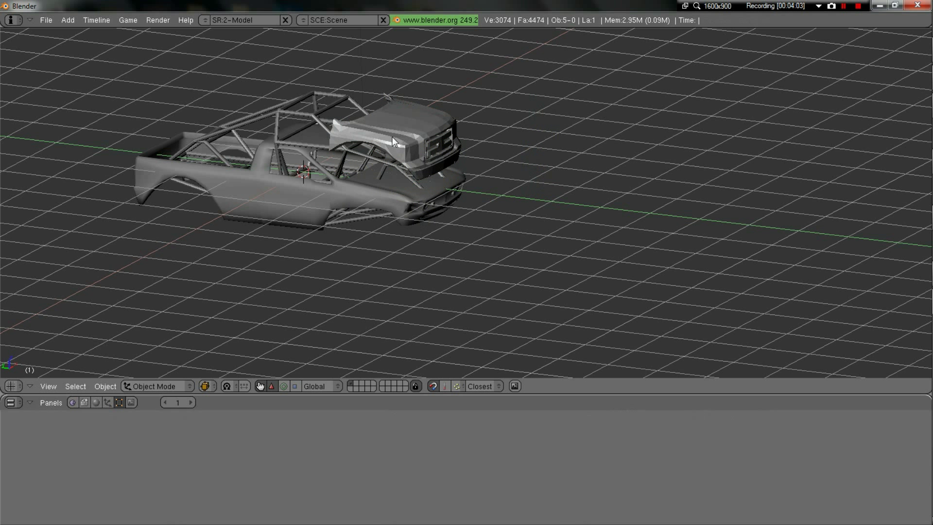
right_click(395, 135)
key(x)
click(396, 135)
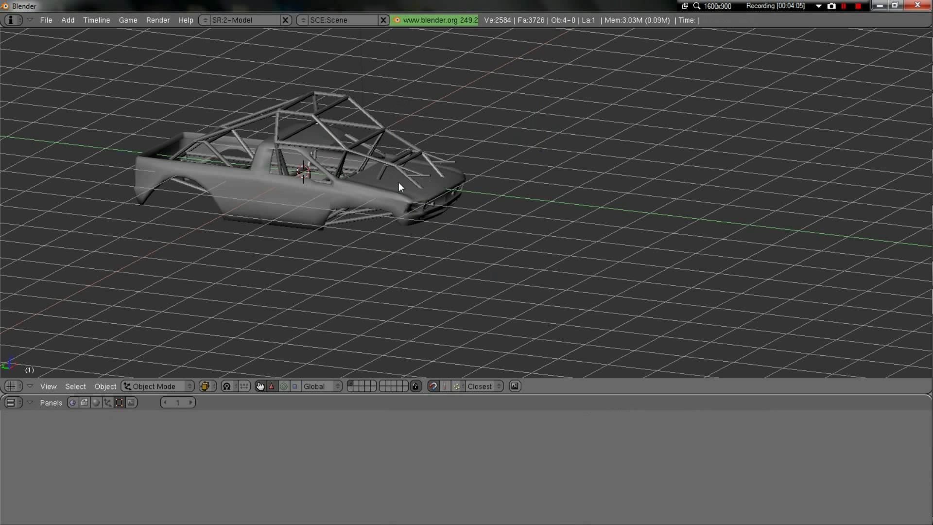
- Select the truck body's entire mesh in Edit Mode and raise it along the global Z axis over the chassis
right_click(311, 201)
key(Tab)
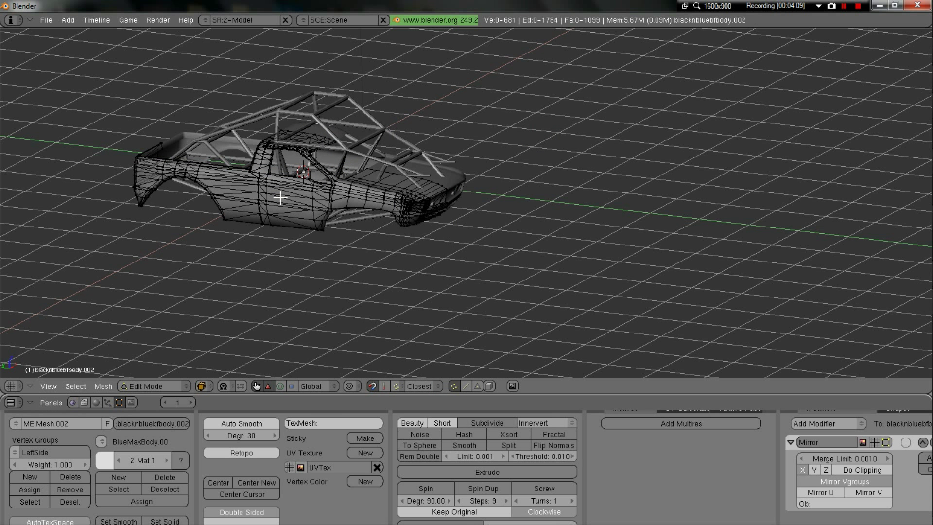
key(a)
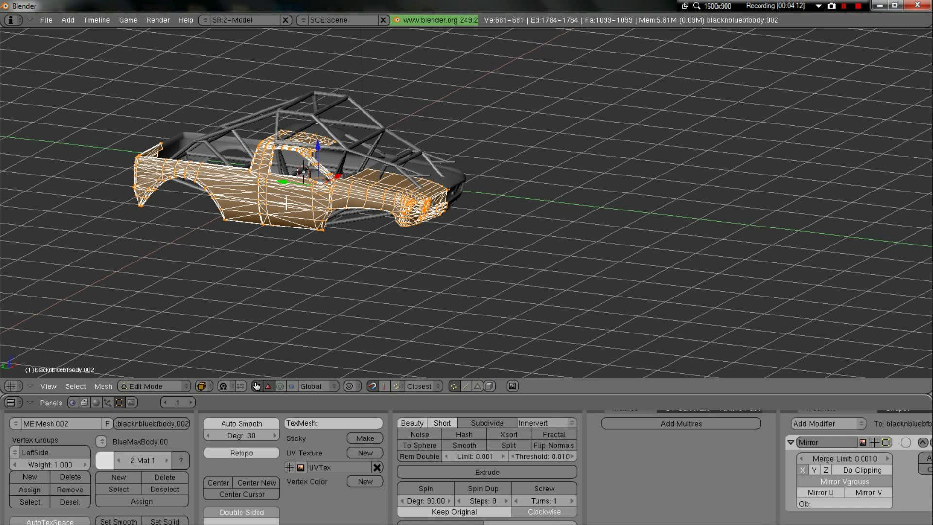
key(g)
key(z)
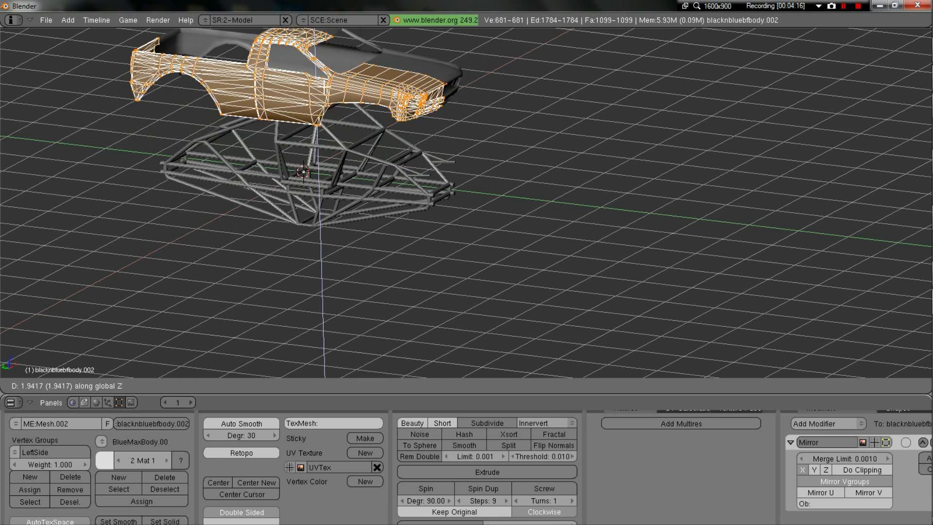
key(Return)
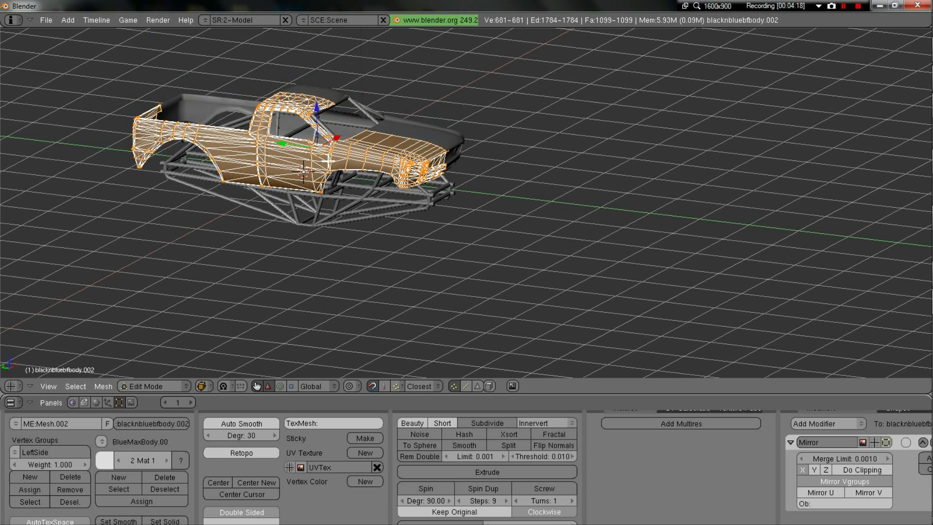
- Examine how the raised body fits over the chassis in the side and front views
key(KP_3)
key(KP_Decimal)
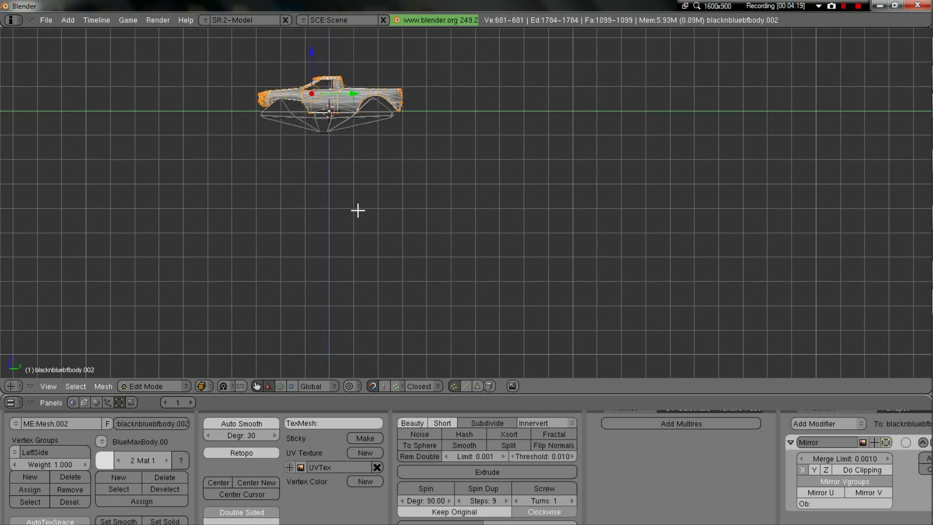
scroll(387, 143, up, 2)
scroll(427, 250, up, 4)
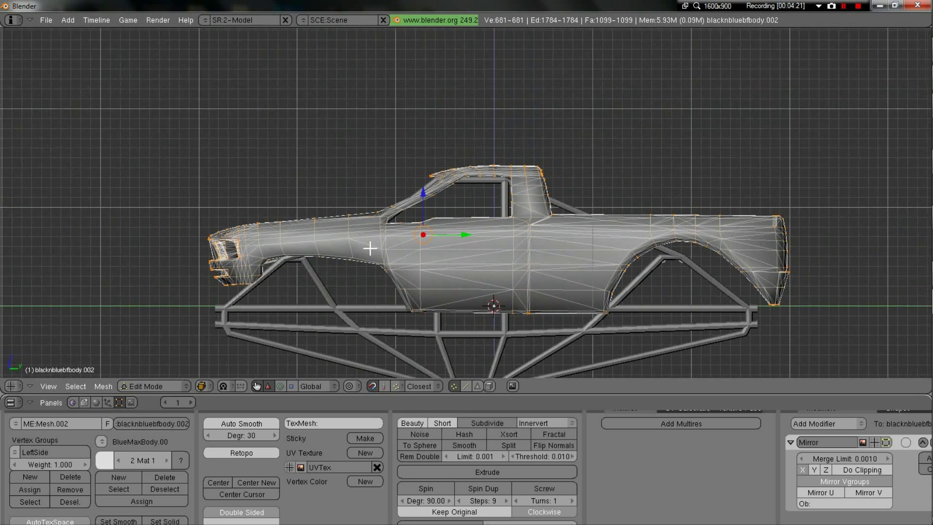
ctrl+scroll(444, 267, down, 2)
scroll(441, 265, down, 1)
key(KP_1)
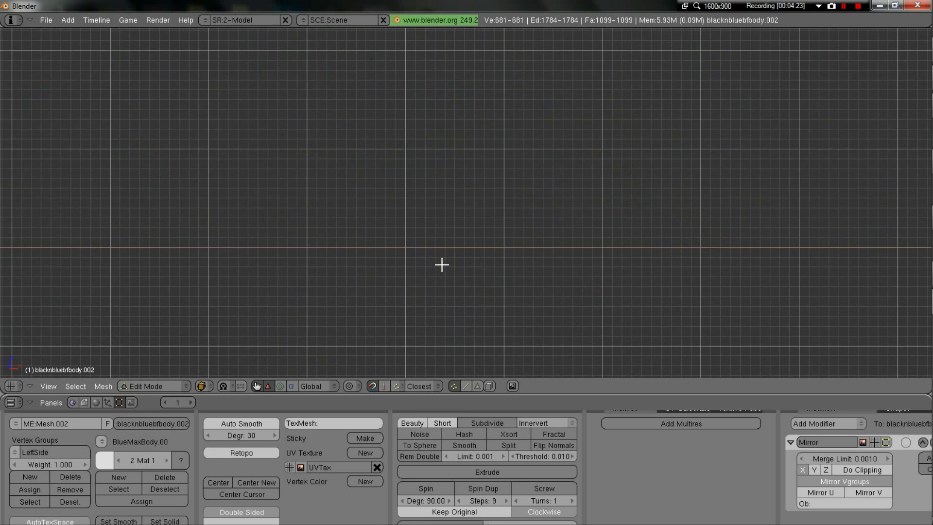
scroll(441, 264, down, 5)
ctrl+scroll(438, 240, down, 4)
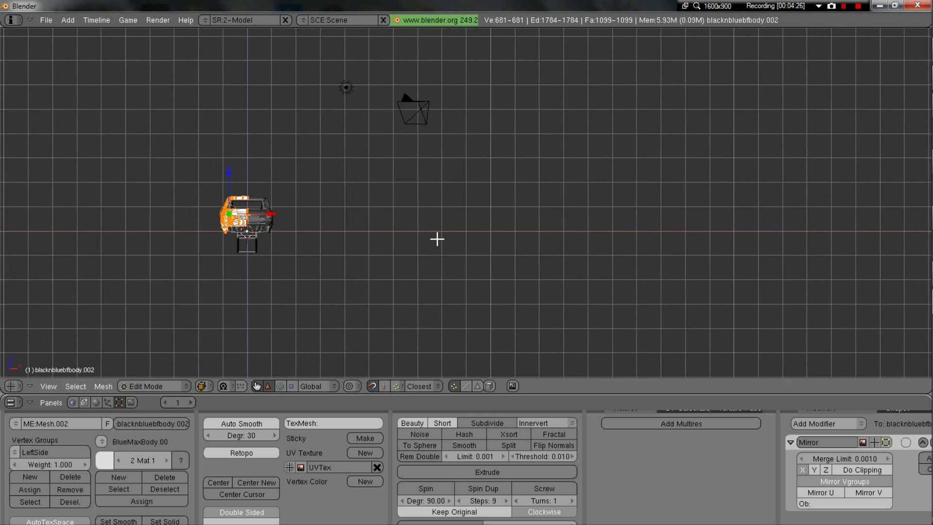
ctrl+scroll(315, 278, down, 2)
scroll(338, 249, up, 5)
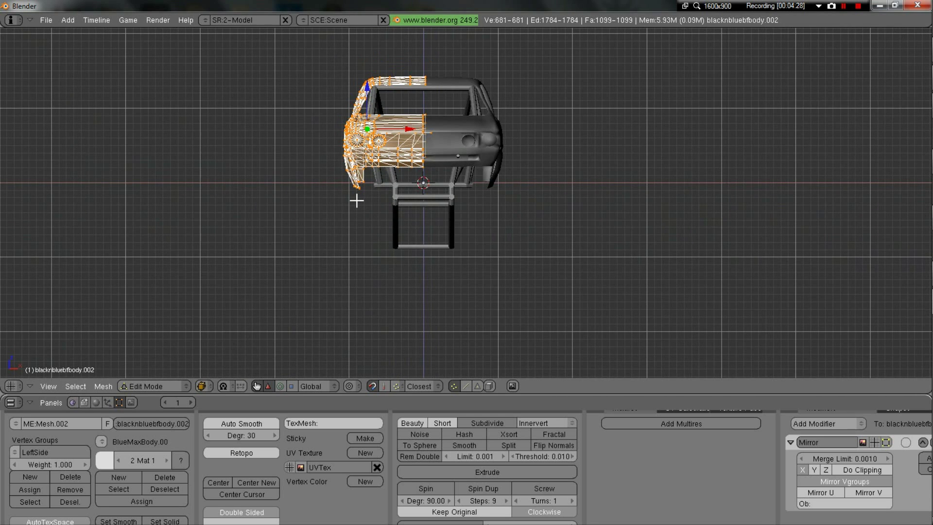
- Check the body's fit from the top, both sides, rear and underside, and return to Object Mode in an angled view
key(KP_7)
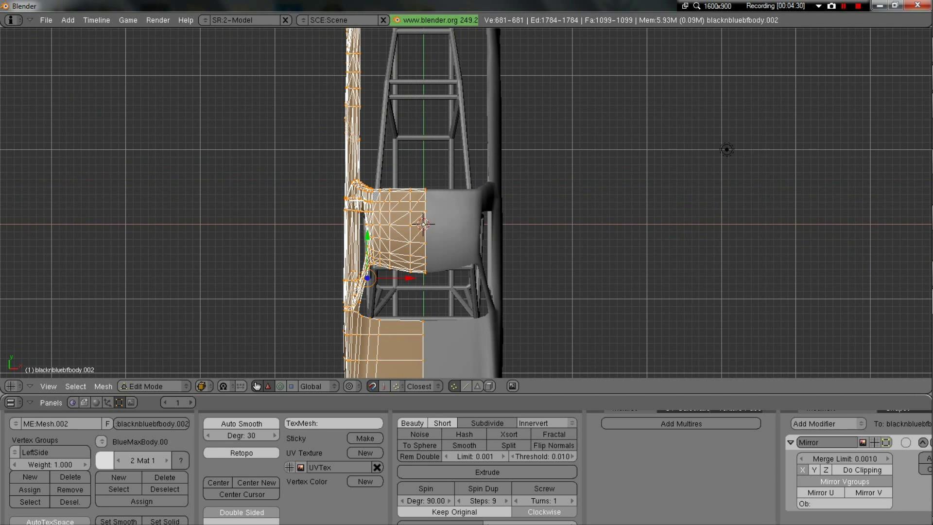
key(KP_3)
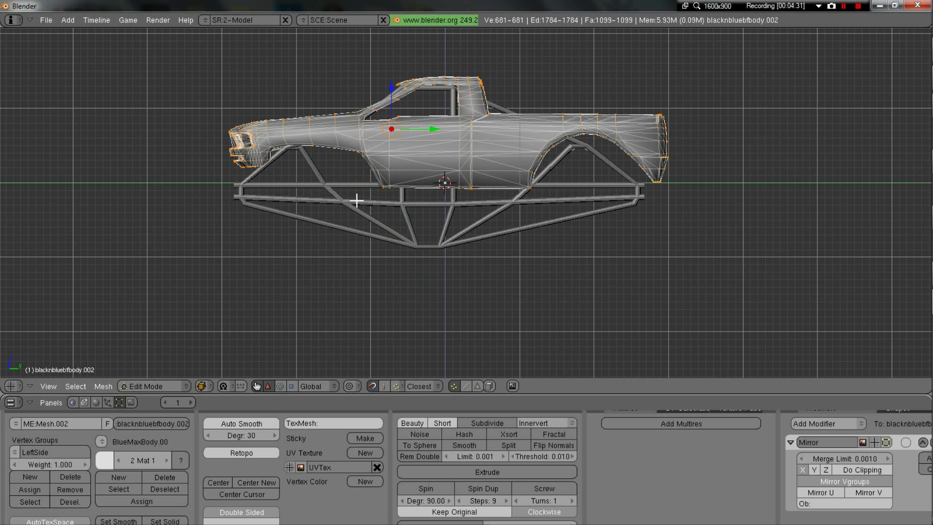
key(ctrl+KP_3)
key(a)
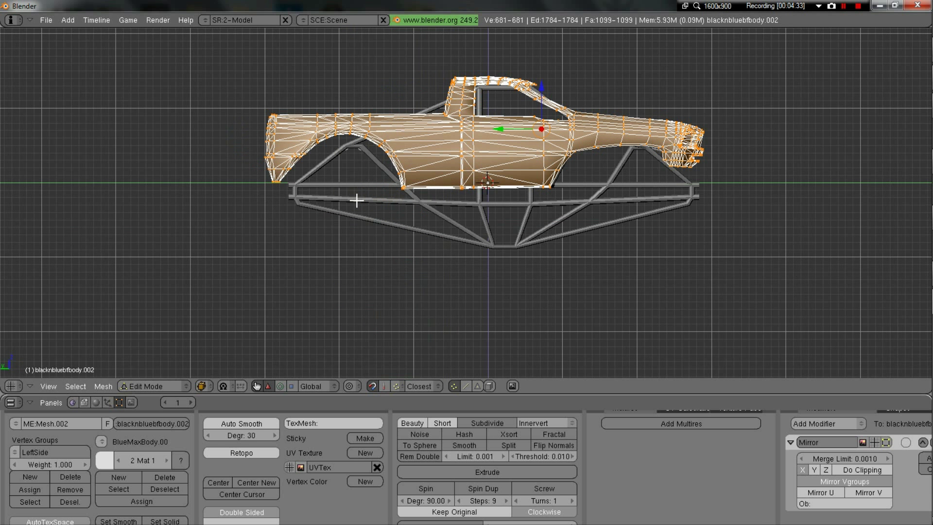
key(ctrl+KP_1)
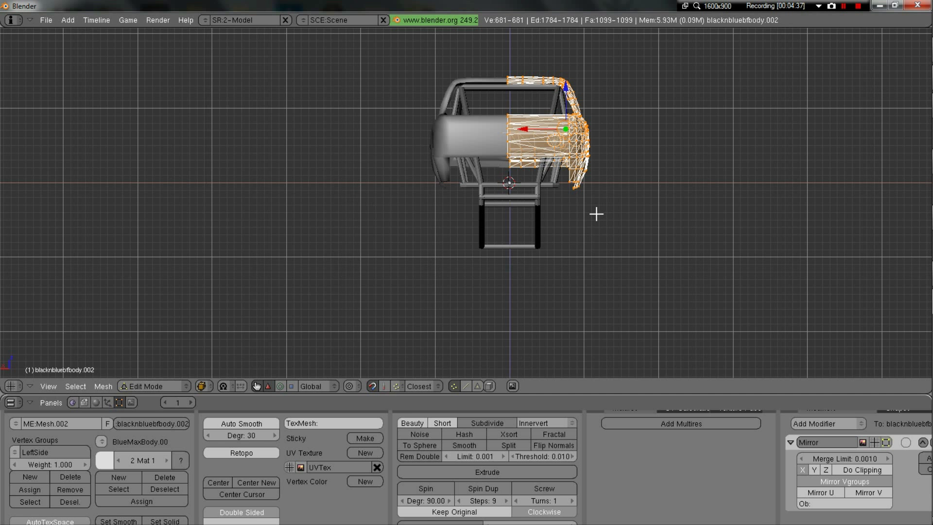
key(ctrl+KP_7)
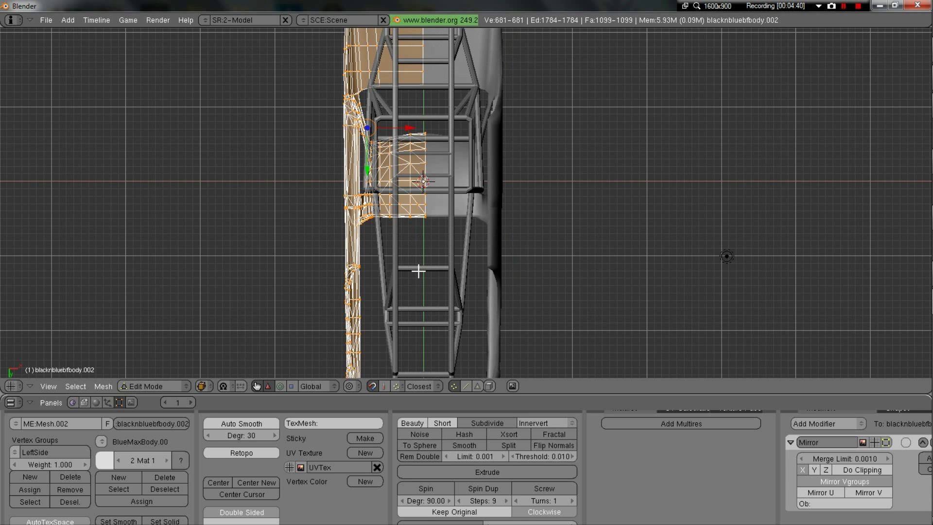
scroll(419, 271, down, 4)
key(KP_1)
middle_drag(427, 253, 568, 273)
key(Tab)
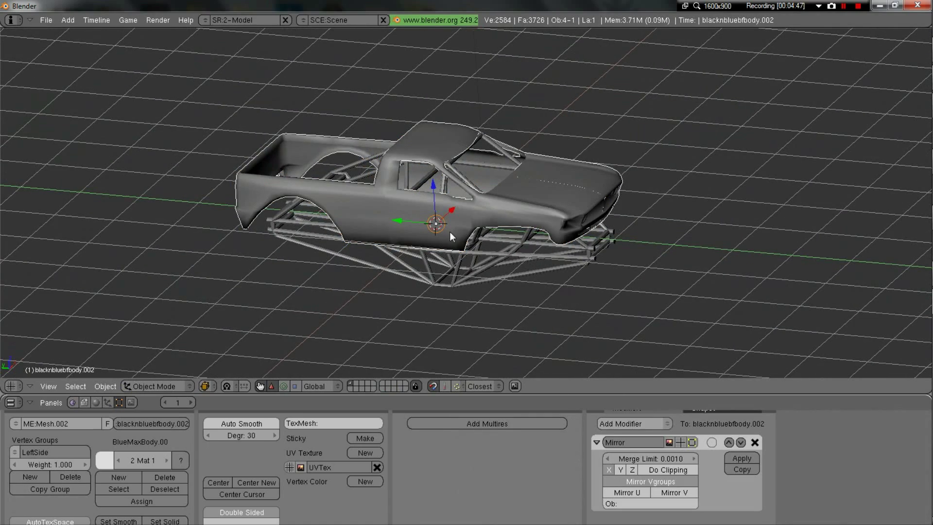
- Try to move a single vertex on the truck body's front fender in Edit Mode, and return to Object Mode
right_click(369, 266)
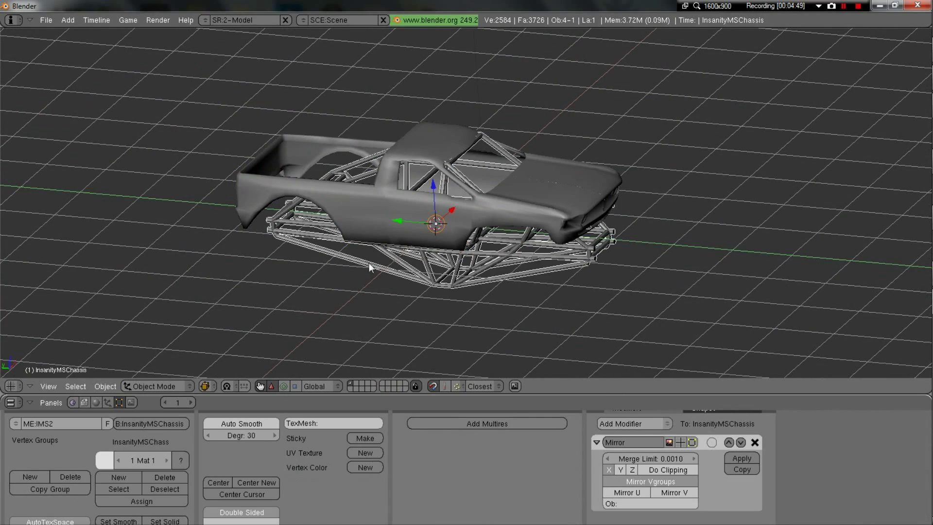
right_click(380, 208)
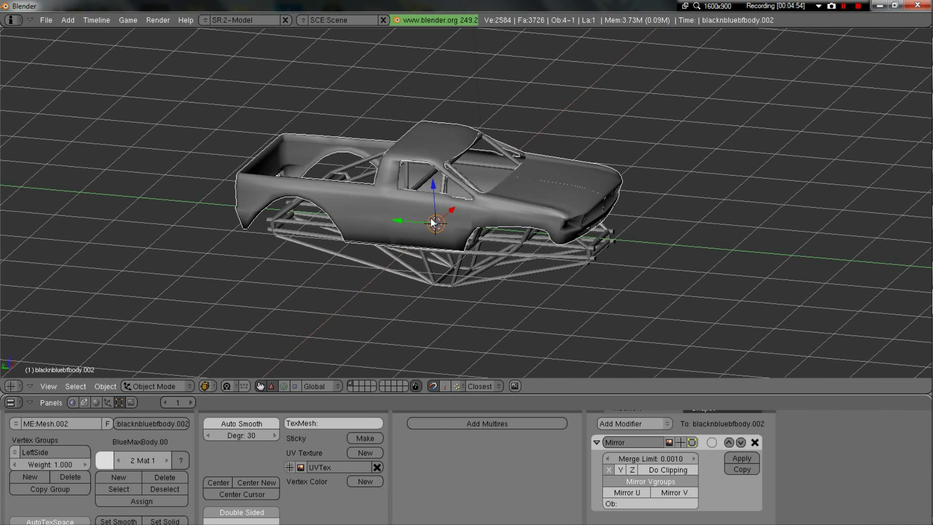
scroll(459, 188, up, 3)
middle_drag(460, 188, 611, 156)
key(Tab)
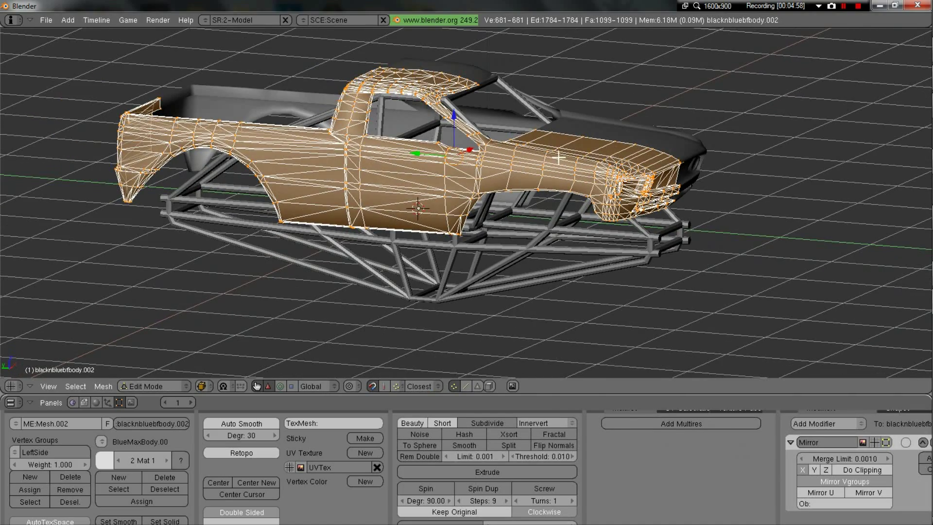
key(a)
scroll(508, 161, up, 3)
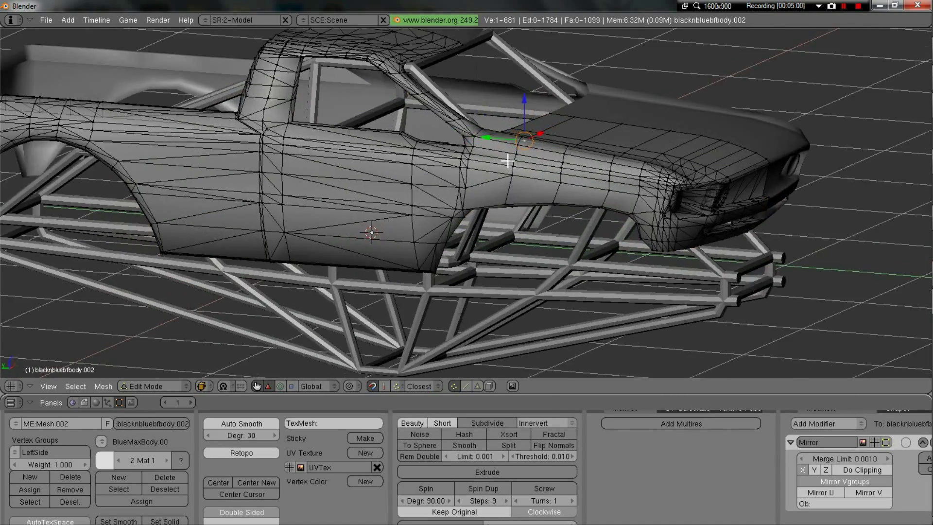
scroll(508, 161, up, 2)
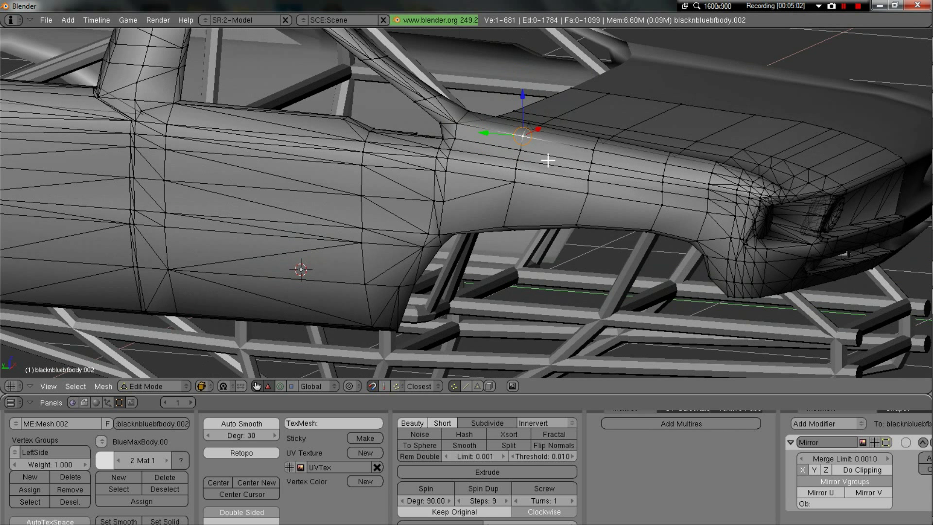
key(g)
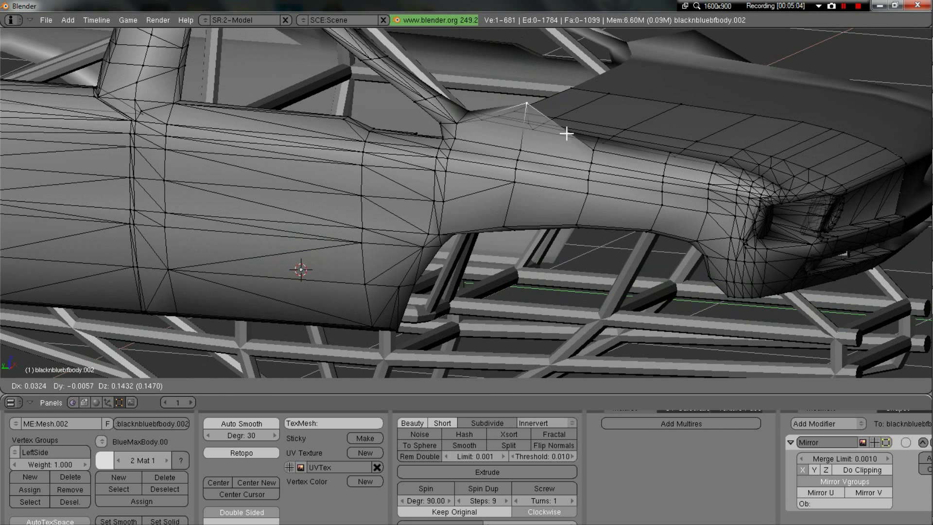
click(658, 158)
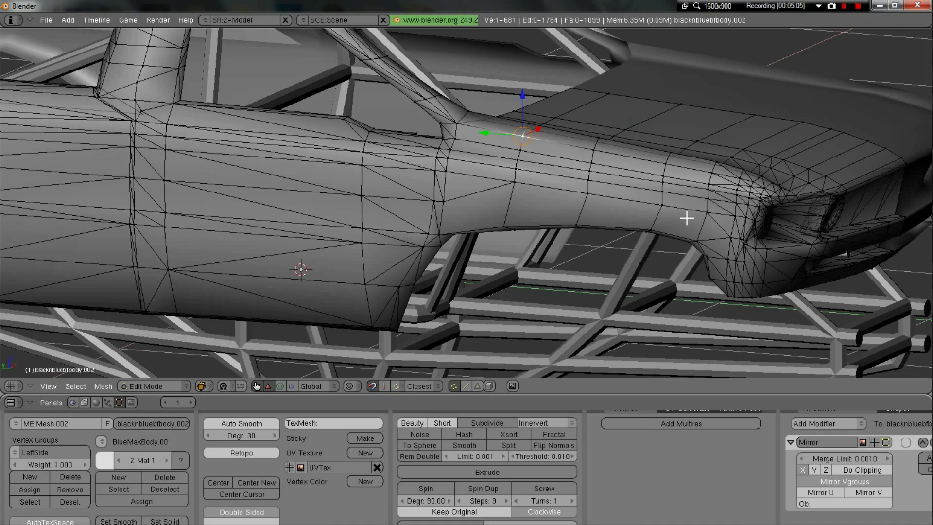
key(Home)
key(Tab)
- Undo the raising of the truck body over the chassis and redo it
middle_drag(512, 211, 452, 208)
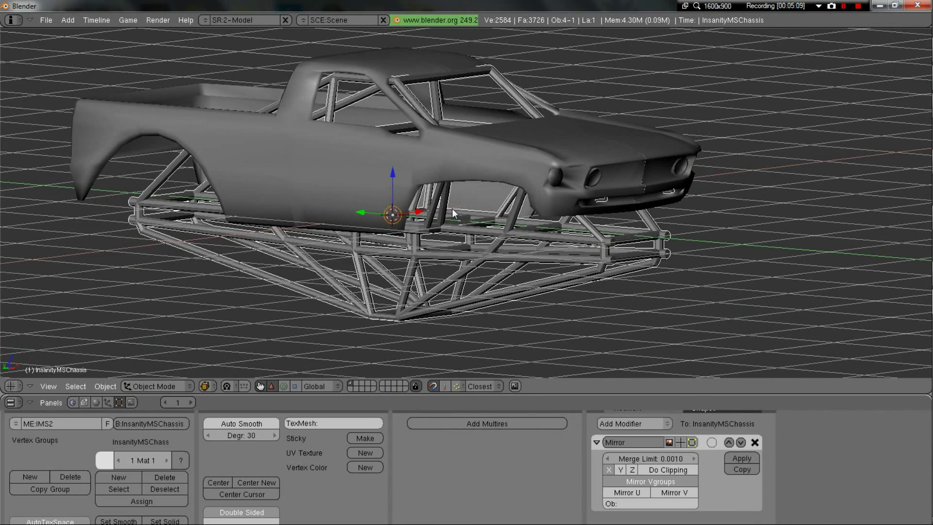
key(ctrl+z)
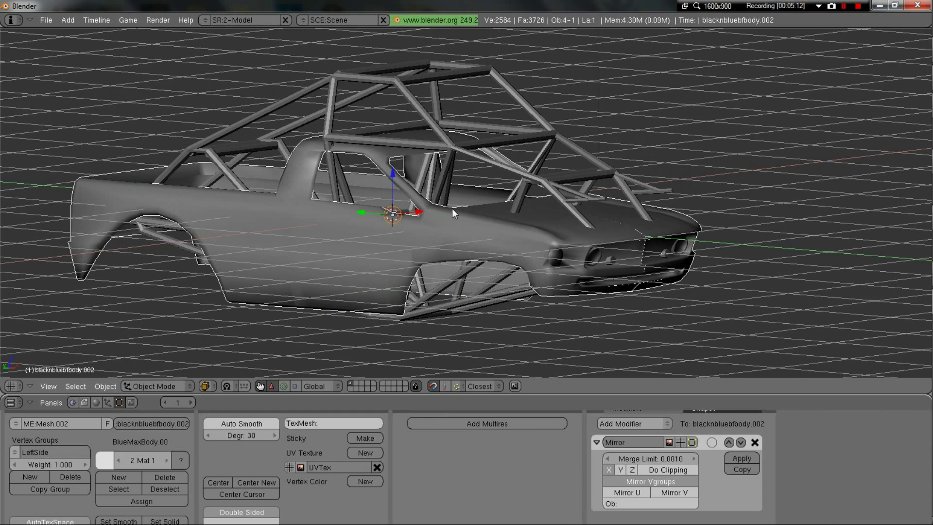
key(ctrl+shift+z)
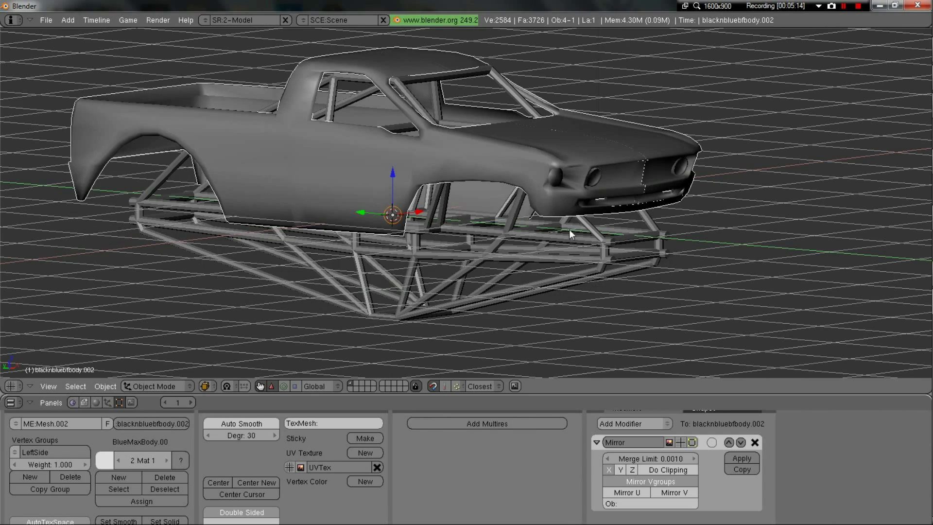
- Shift the truck body's entire mesh slightly forward along the global Y axis in Edit Mode
scroll(570, 230, up, 3)
middle_drag(569, 229, 595, 197)
scroll(480, 201, down, 5)
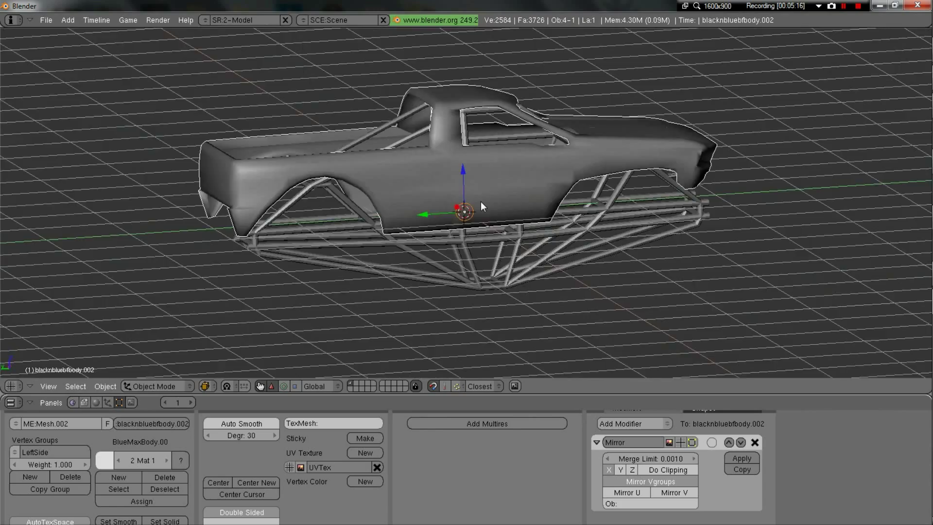
middle_drag(528, 214, 430, 190)
scroll(427, 189, up, 4)
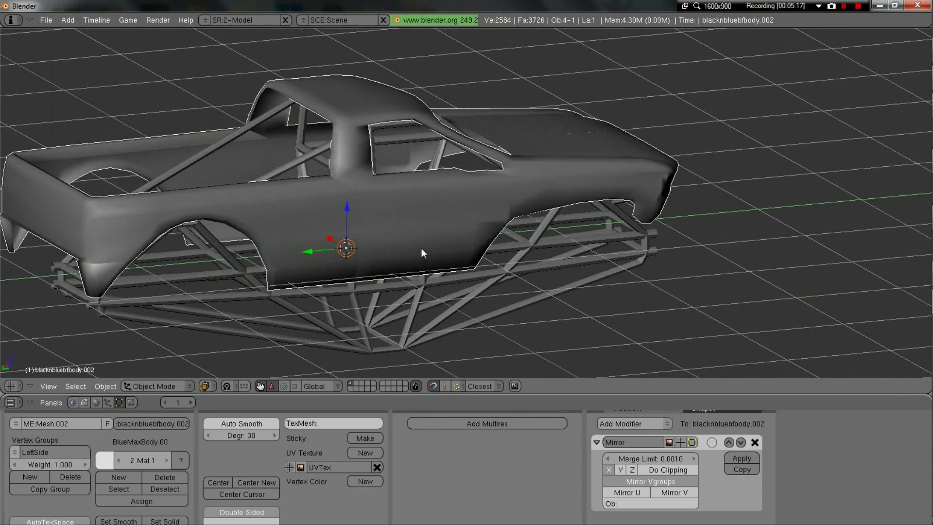
middle_drag(421, 247, 523, 219)
scroll(430, 213, up, 4)
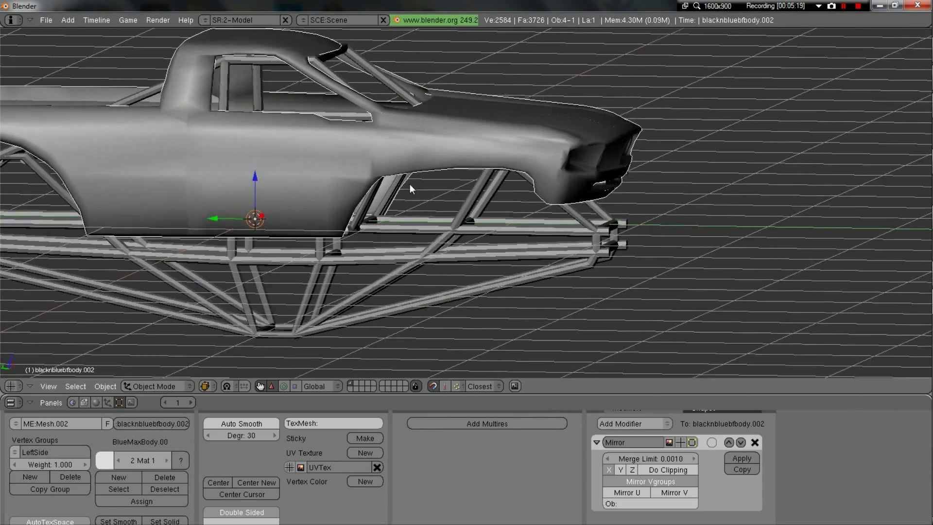
middle_drag(410, 184, 374, 170)
key(Tab)
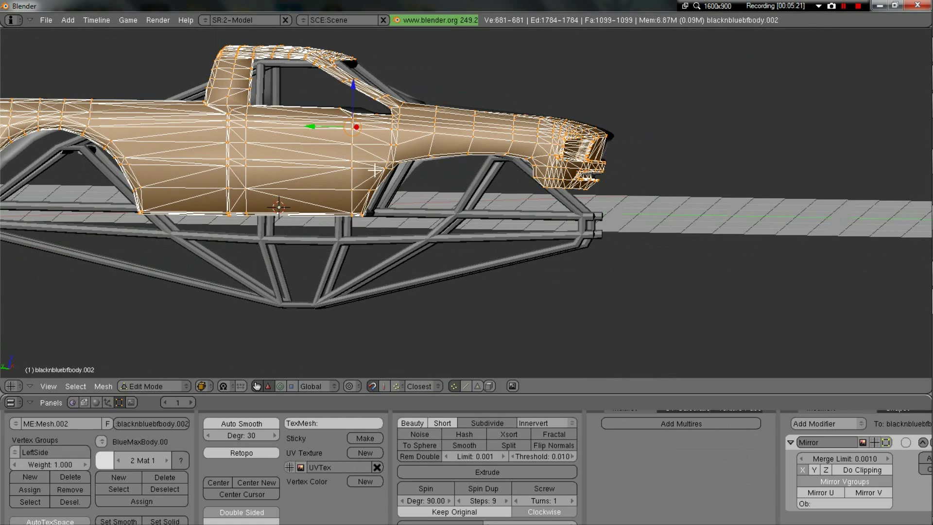
drag(311, 127, 331, 126)
key(Tab)
middle_drag(330, 126, 344, 181)
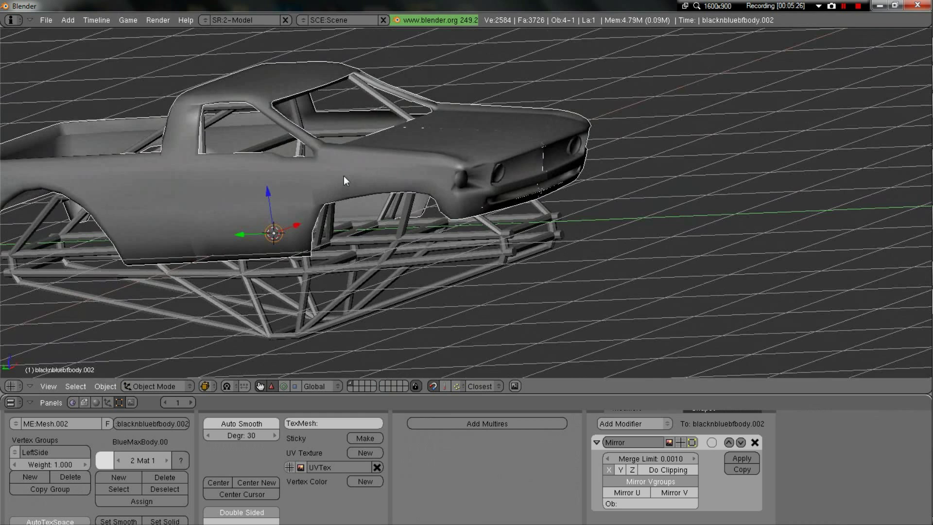
- Show the transform properties and compare the location, rotation and scale of the truck body and the chassis
key(n)
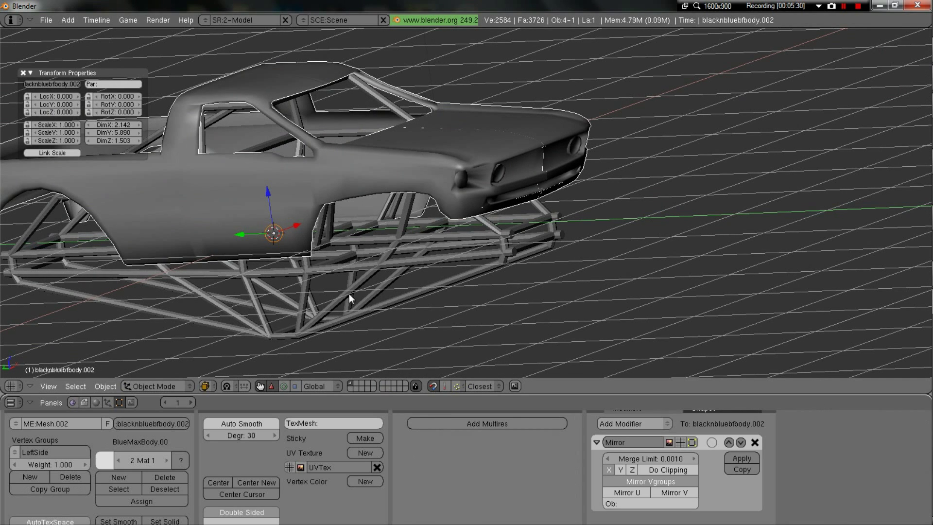
key(Tab)
middle_drag(494, 306, 320, 198)
key(Tab)
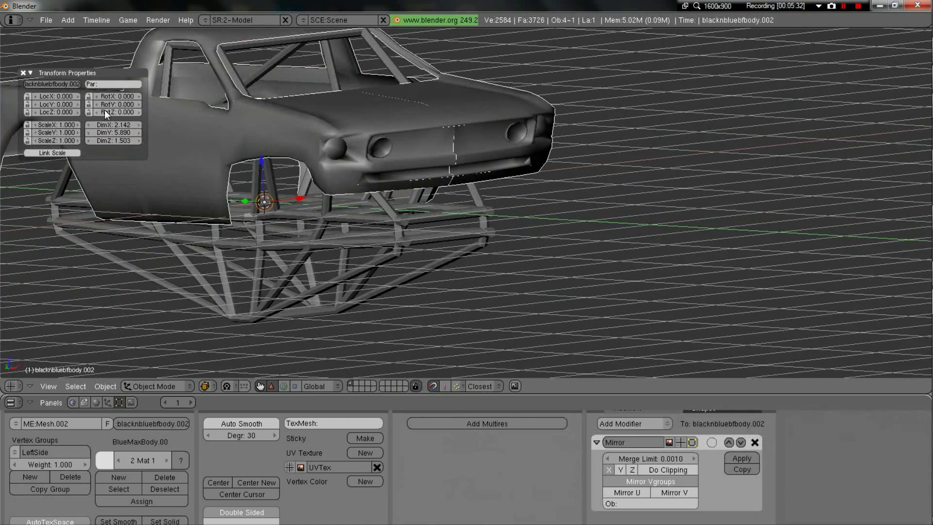
middle_drag(104, 110, 277, 237)
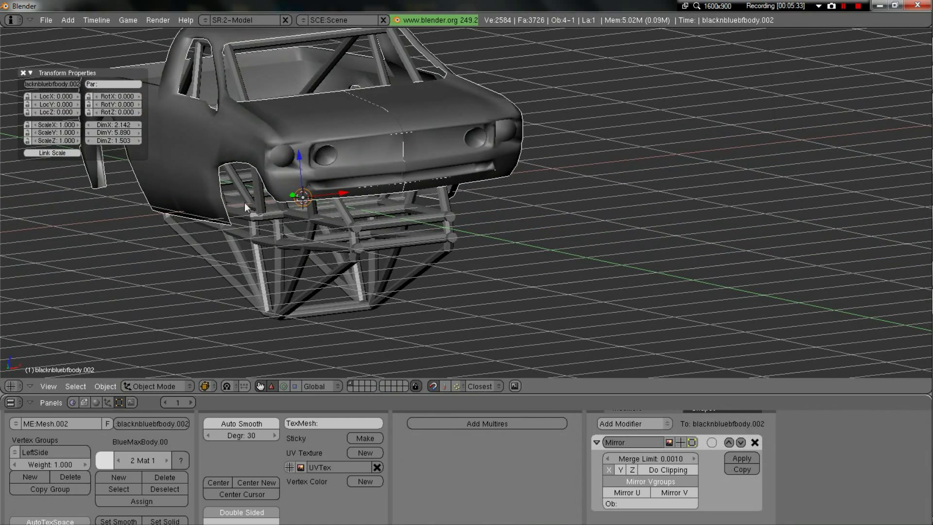
right_click(286, 241)
middle_drag(459, 188, 471, 267)
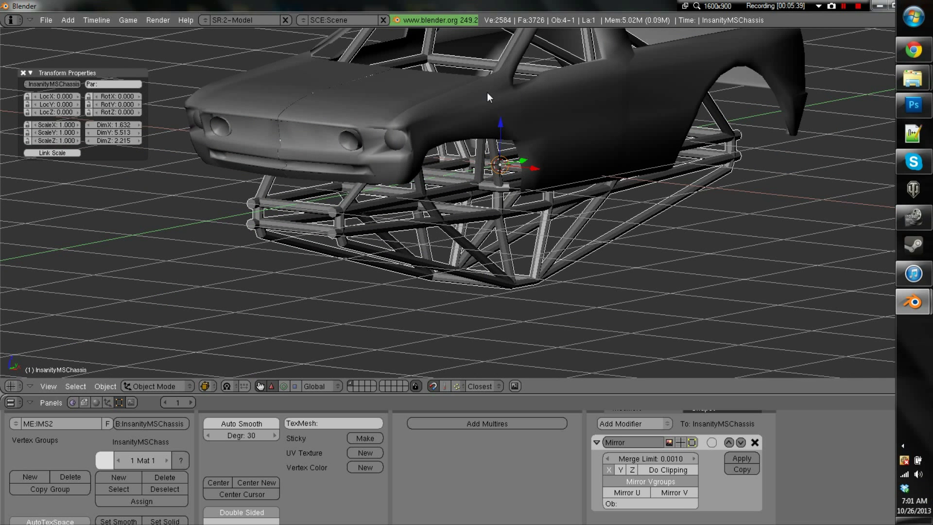
middle_drag(751, 180, 563, 123)
right_click(572, 162)
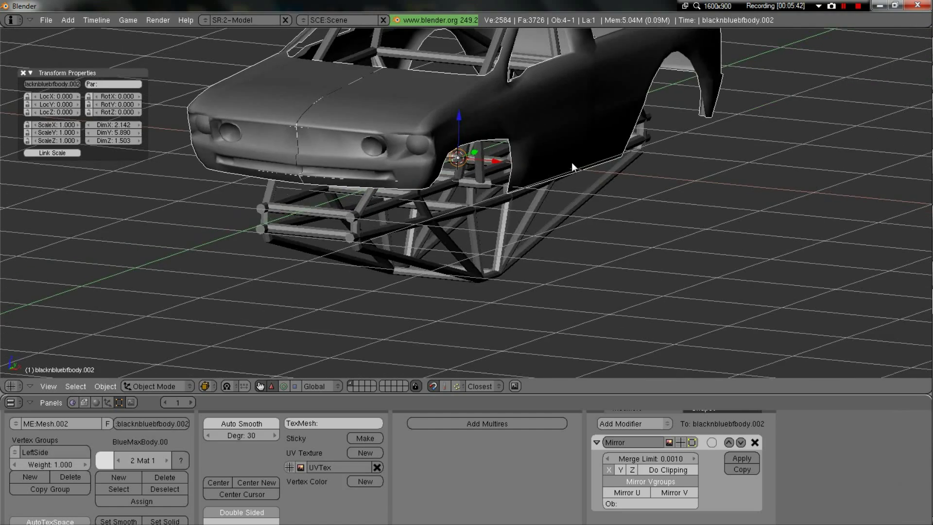
- Examine the body's fit over the chassis from the front, above and the sides
scroll(529, 175, down, 4)
middle_drag(527, 193, 503, 130)
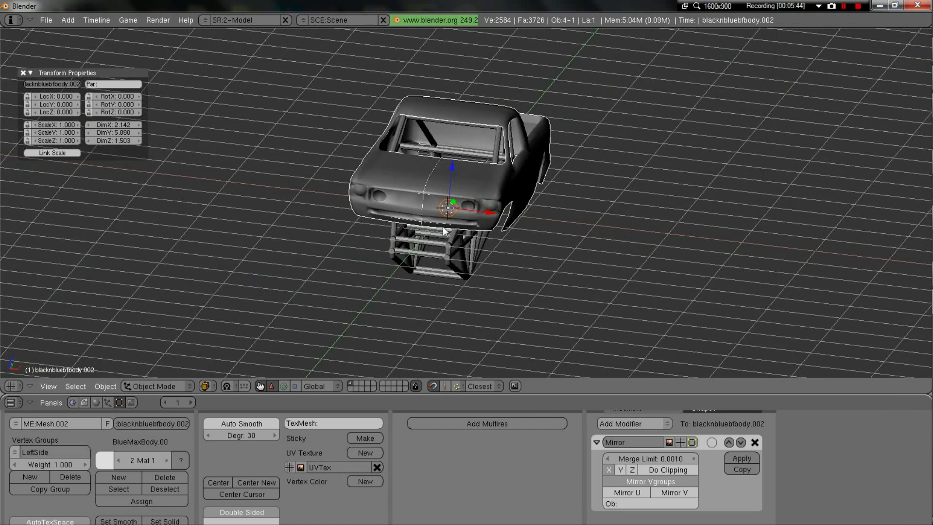
middle_drag(443, 226, 486, 128)
middle_drag(450, 263, 487, 154)
middle_drag(458, 265, 413, 213)
middle_drag(556, 282, 530, 251)
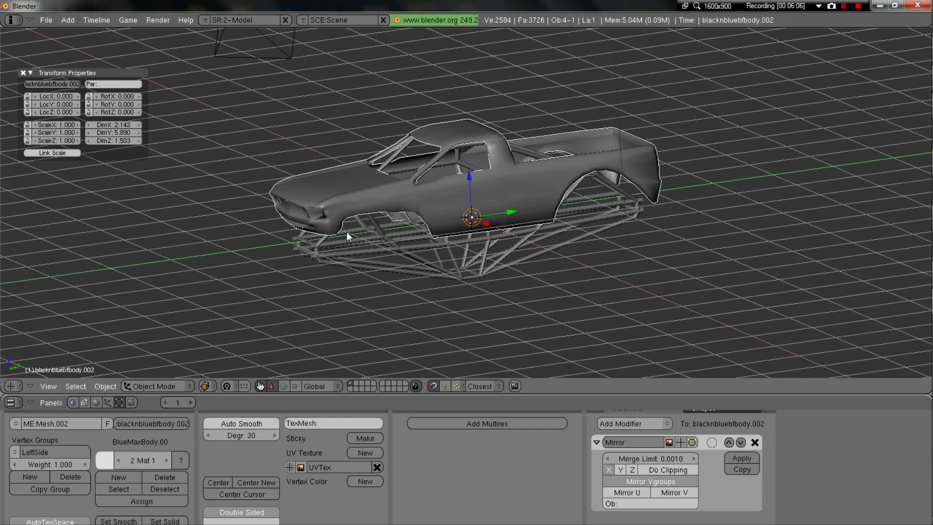
middle_drag(479, 228, 502, 298)
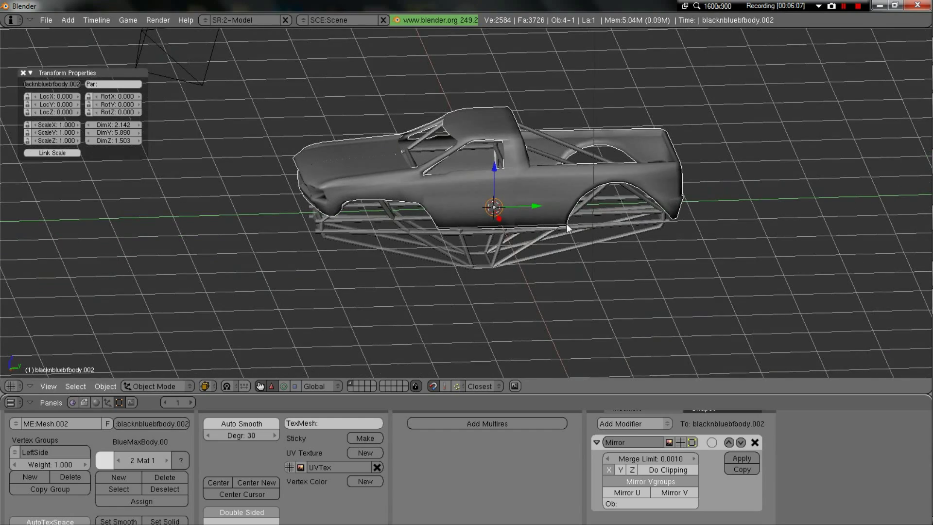
middle_drag(600, 232, 501, 238)
- Select the chassis and the truck body alternately to check that they are separate objects
right_click(551, 277)
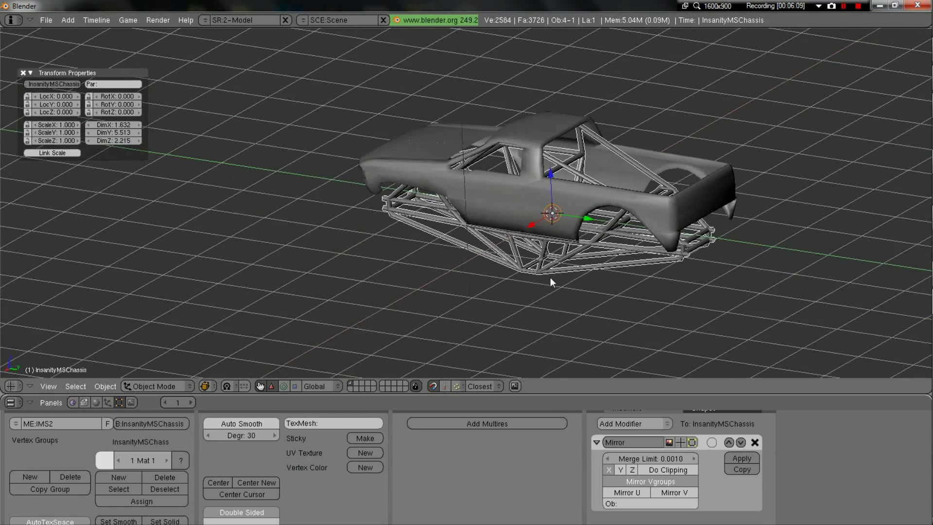
middle_drag(486, 276, 578, 272)
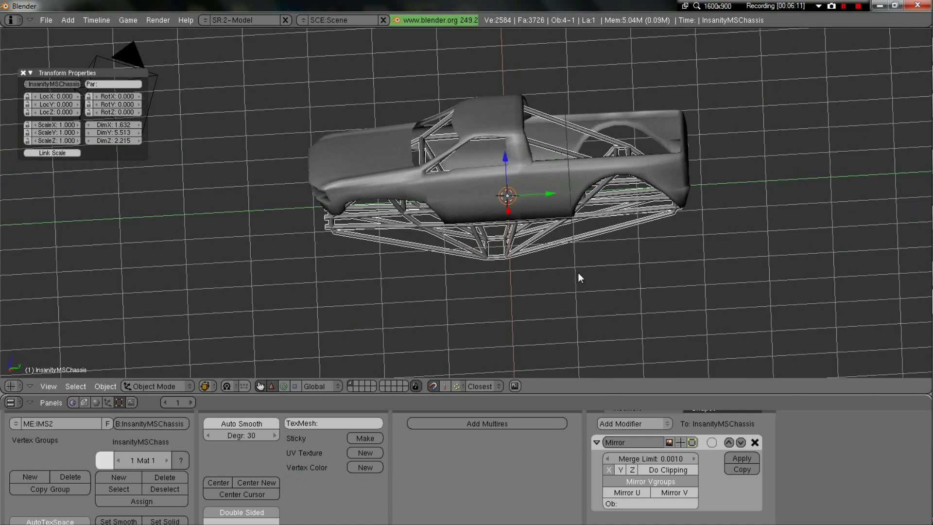
right_click(479, 217)
middle_drag(505, 214, 468, 227)
right_click(464, 260)
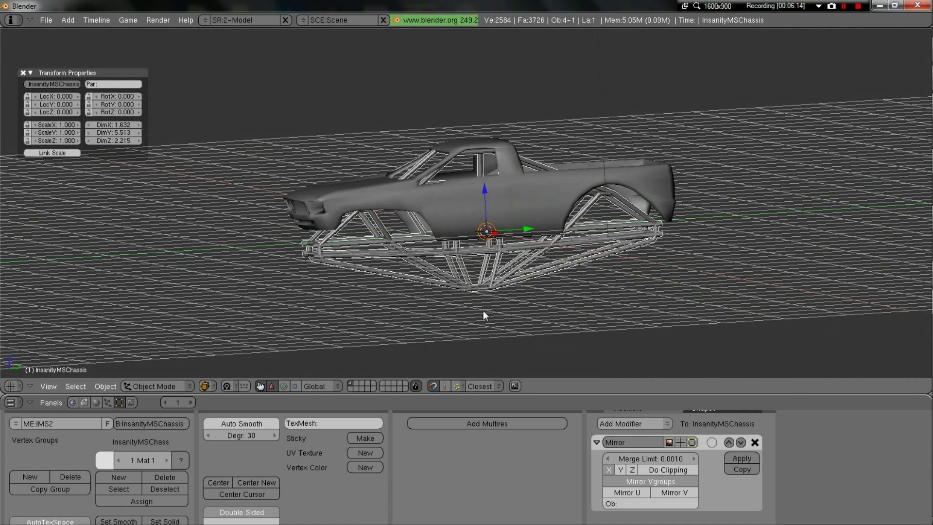
scroll(485, 280, up, 2)
right_click(447, 194)
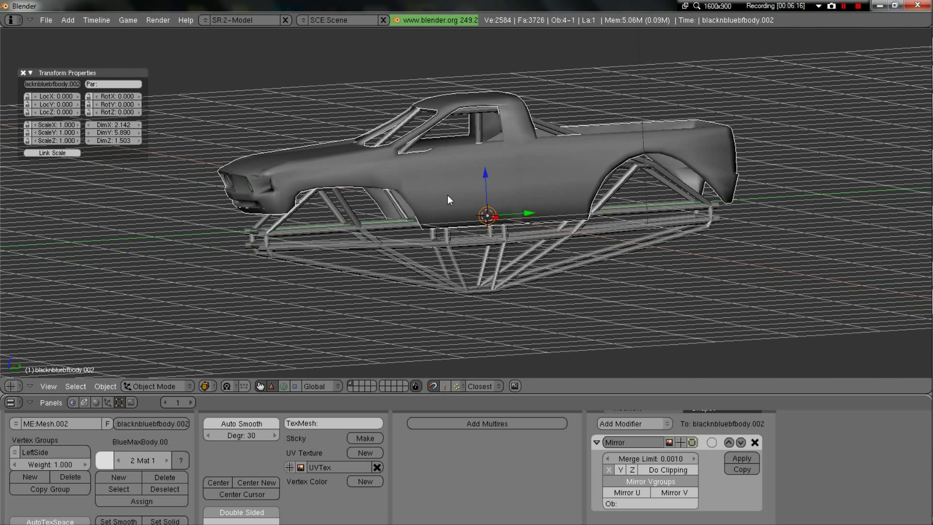
right_click(460, 262)
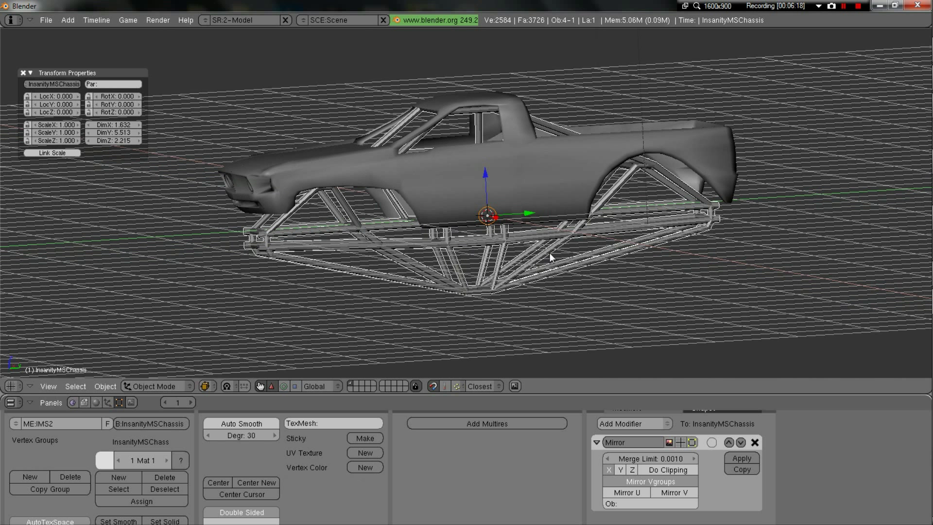
right_click(469, 204)
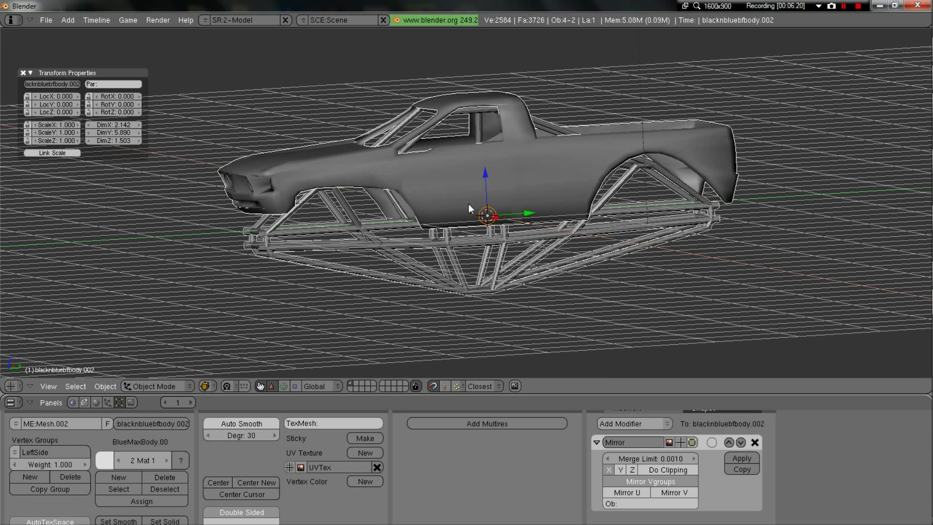
right_click(447, 192)
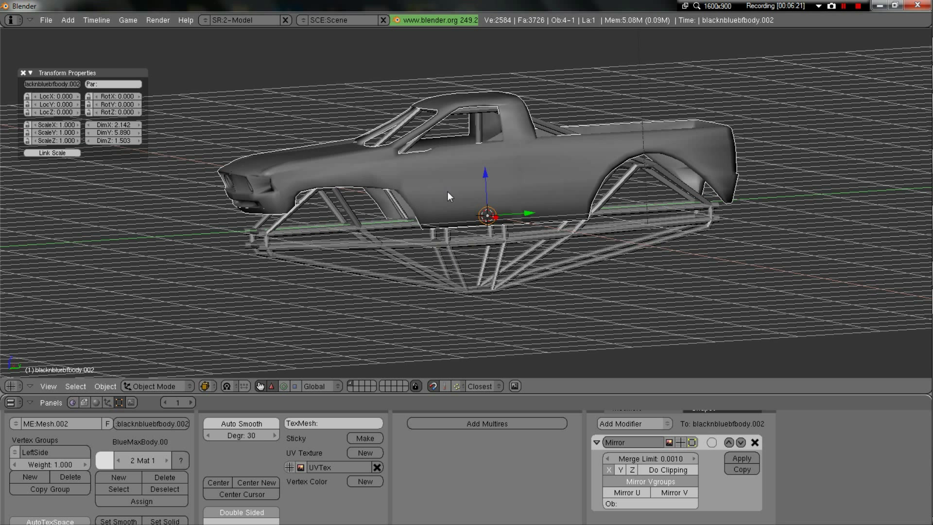
- Select the truck body and the chassis together, with the chassis active, and join them into one object
right_click(423, 263)
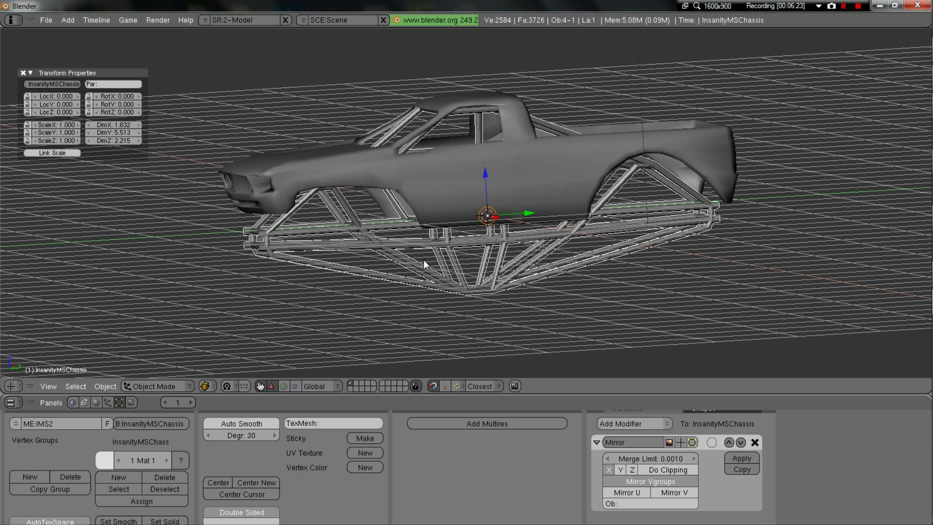
shift+right_click(453, 194)
shift+right_click(451, 241)
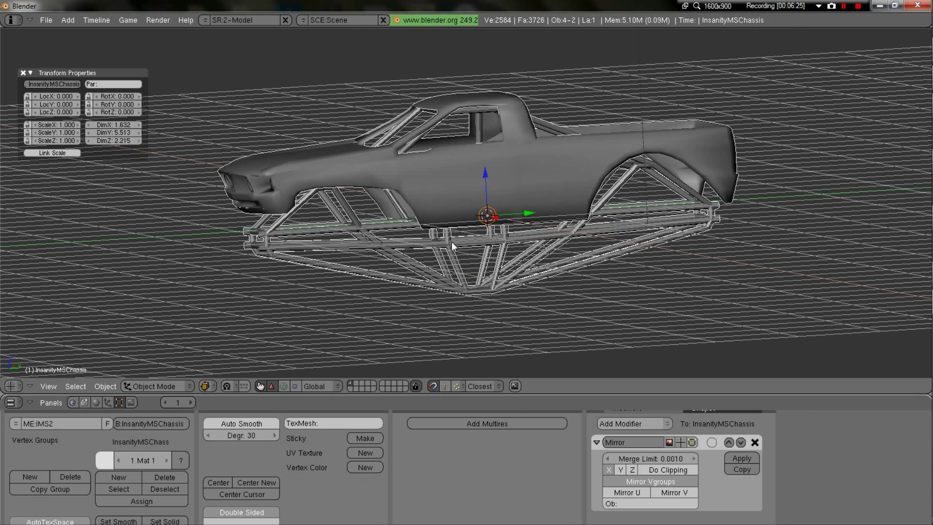
key(ctrl+j)
click(494, 317)
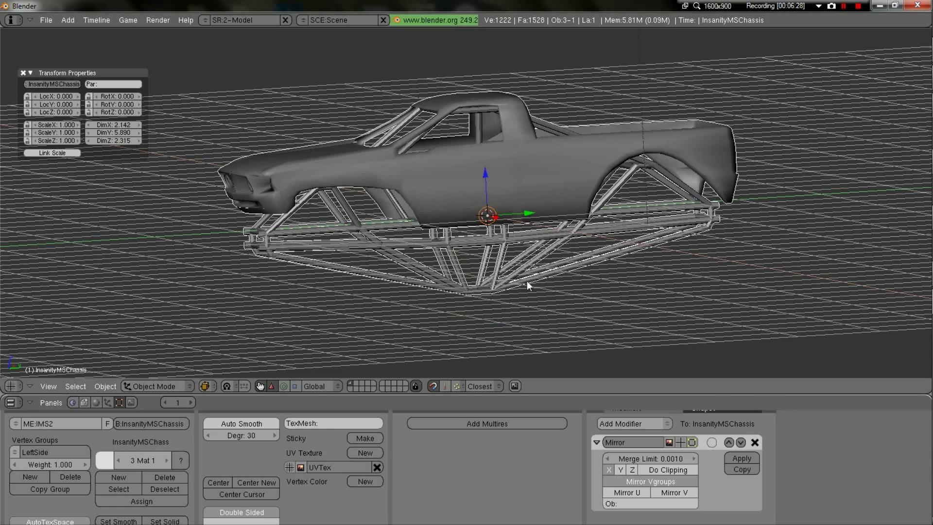
- Examine the joined truck mesh in Edit Mode from the side and from a front angle
middle_drag(527, 281, 487, 277)
key(Tab)
middle_drag(548, 214, 598, 228)
key(Tab)
key(Tab)
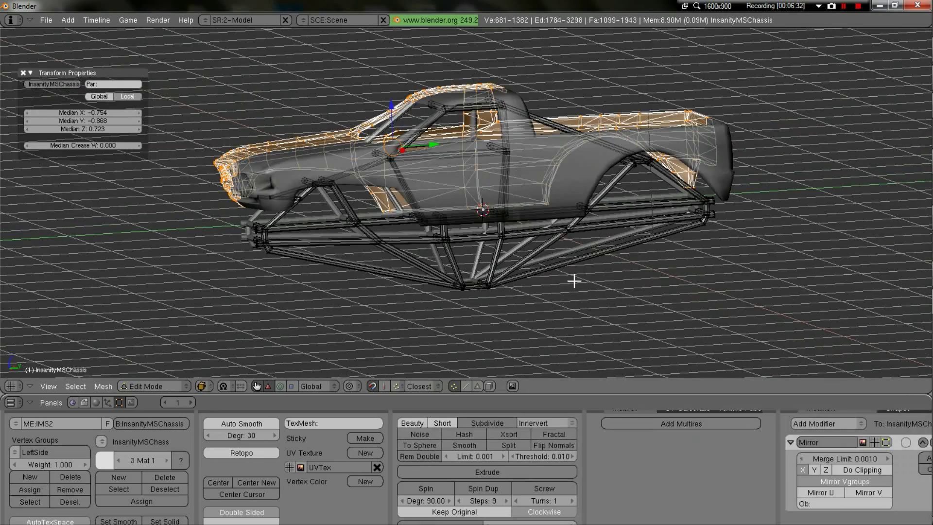
middle_drag(603, 333, 466, 272)
middle_drag(340, 199, 284, 186)
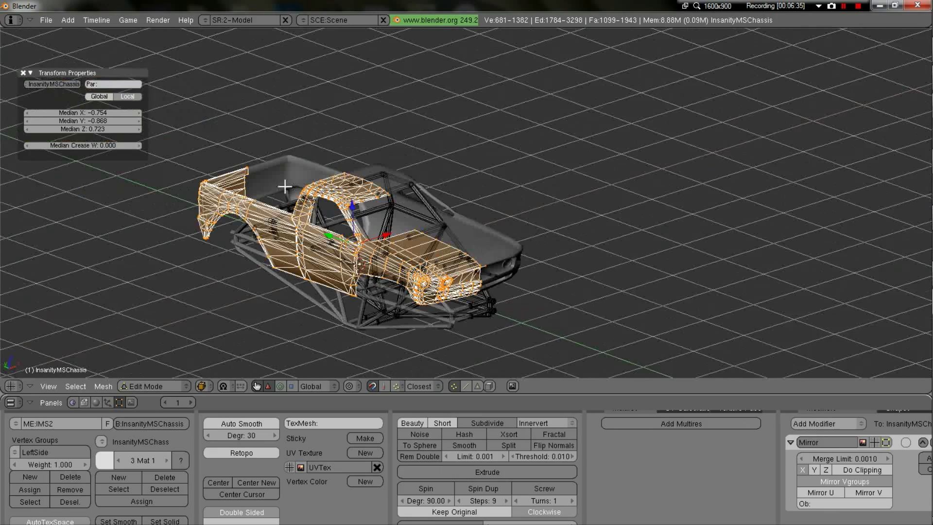
- Select only the connected geometry of the truck body, including its headlights, within the joined mesh in Edit Mode
key(Tab)
key(Tab)
key(a)
middle_drag(370, 252, 305, 253)
key(a)
key(a)
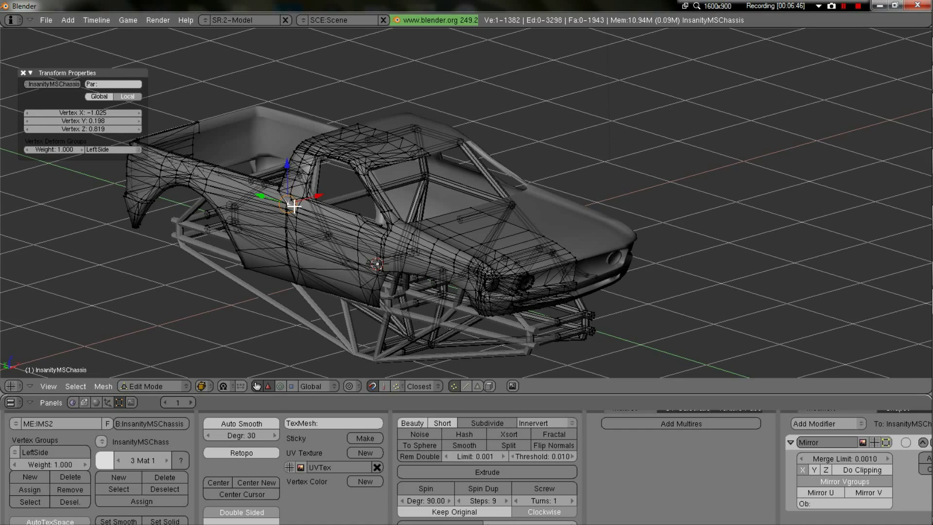
key(l)
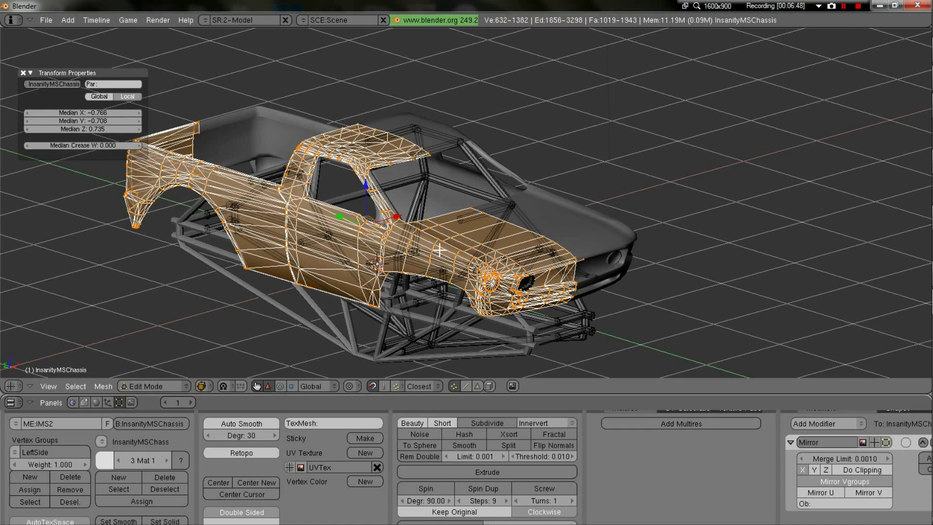
middle_drag(439, 250, 358, 223)
scroll(358, 232, up, 6)
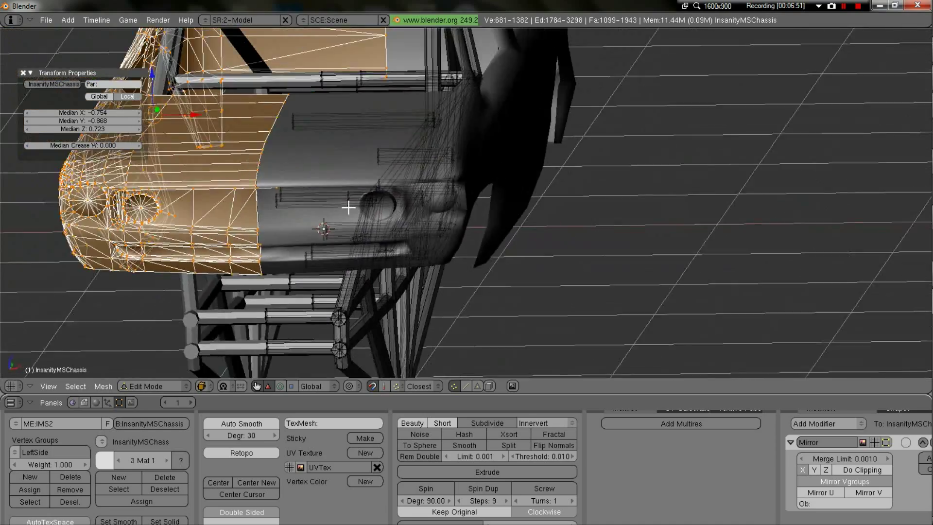
scroll(344, 208, down, 2)
middle_drag(374, 220, 342, 199)
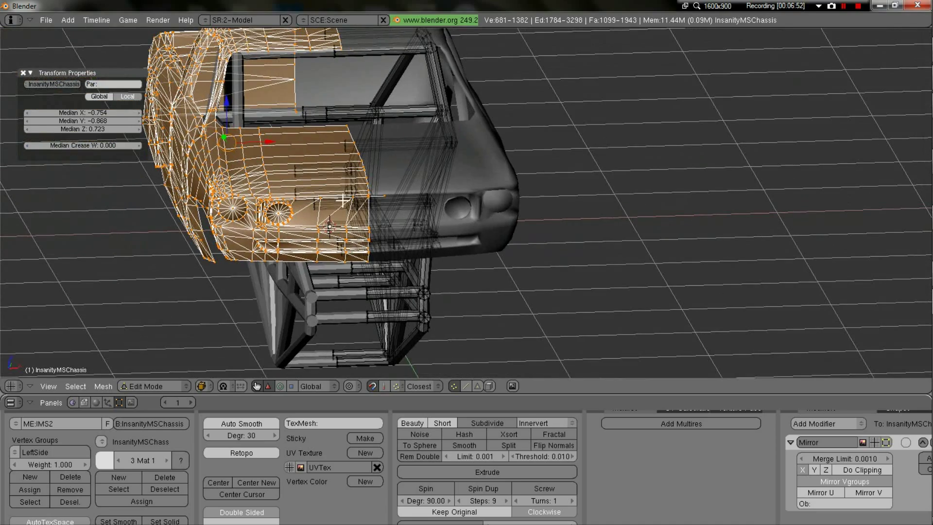
middle_drag(260, 151, 348, 265)
scroll(356, 261, down, 3)
middle_drag(621, 294, 548, 296)
- Separate the selected truck body geometry into its own object and return to Object Mode
key(p)
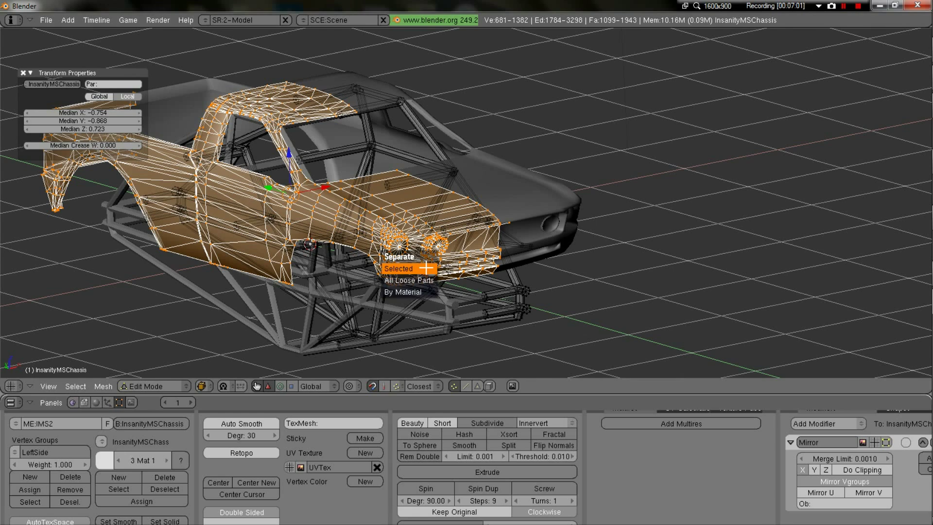
key(p)
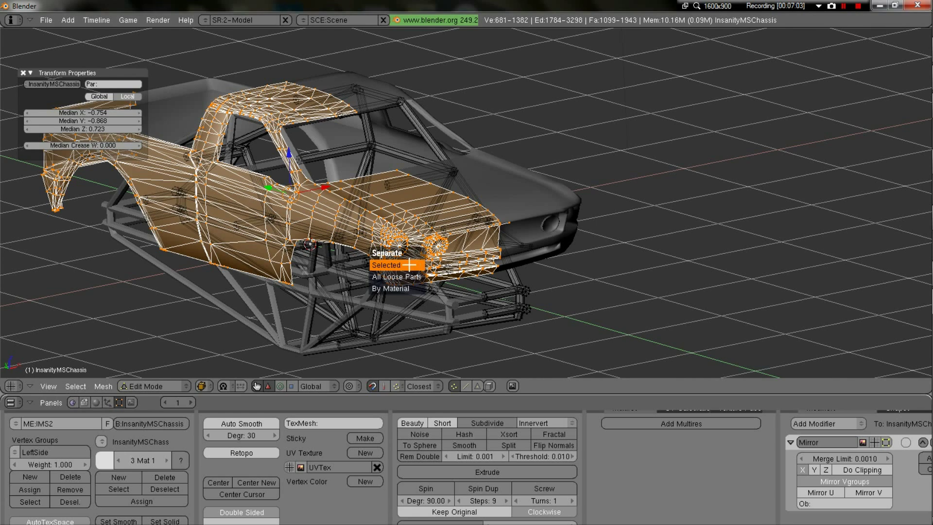
click(408, 264)
key(Tab)
middle_drag(521, 244, 512, 285)
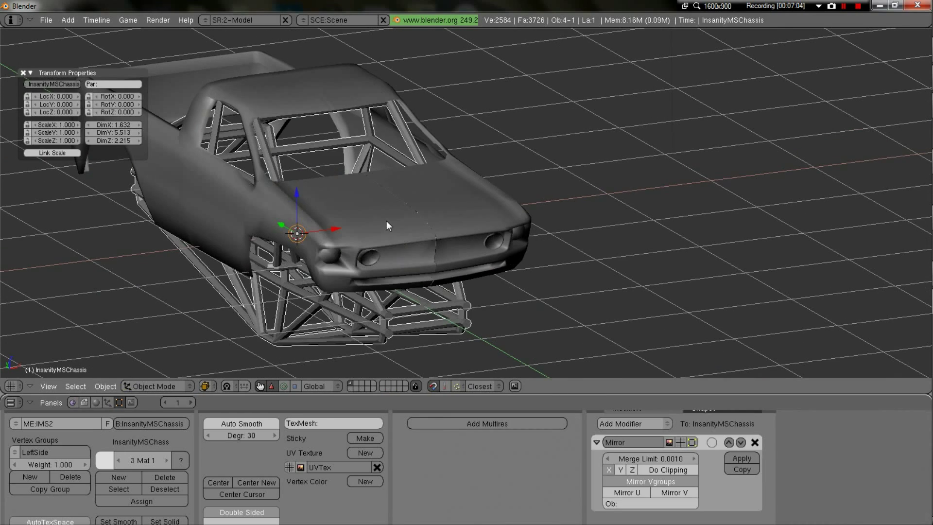
- Select the separated body and the chassis in turn to check that they are individual objects
right_click(386, 221)
middle_drag(386, 221, 370, 272)
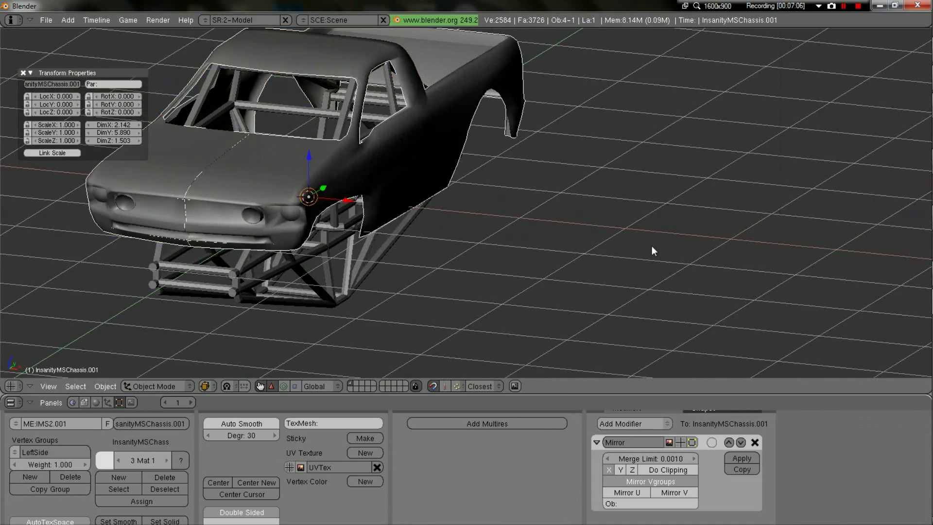
middle_drag(652, 246, 652, 180)
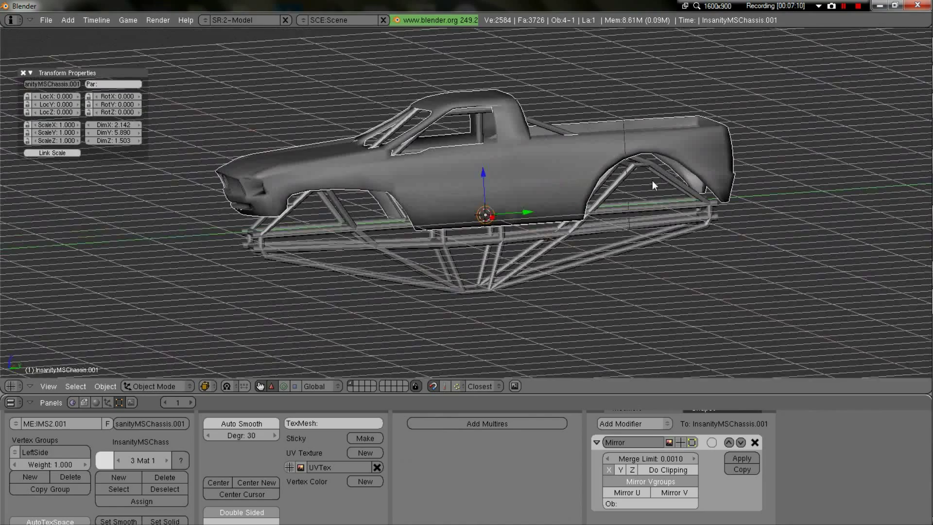
right_click(653, 179)
middle_drag(477, 238, 529, 272)
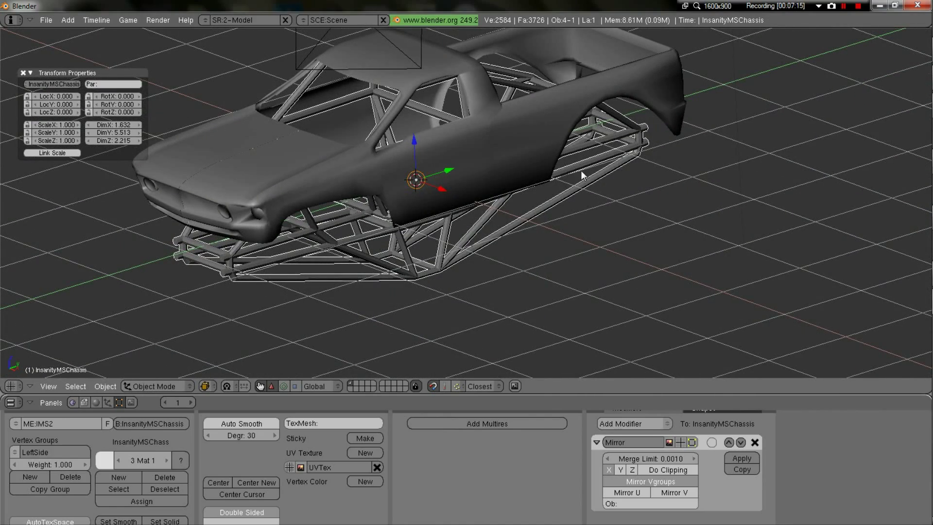
middle_drag(581, 171, 547, 247)
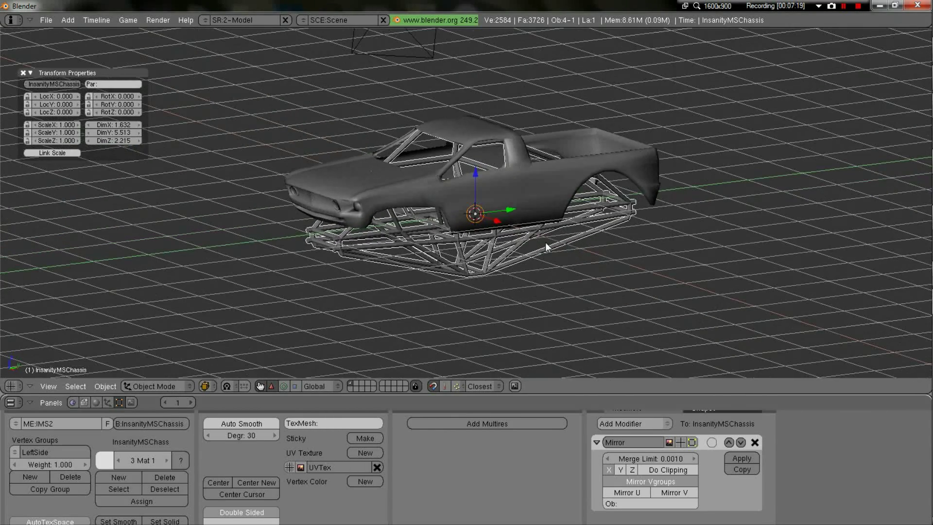
- Move the truck body about 1.16 units along the X axis, and clear its location back to the origin
right_click(437, 196)
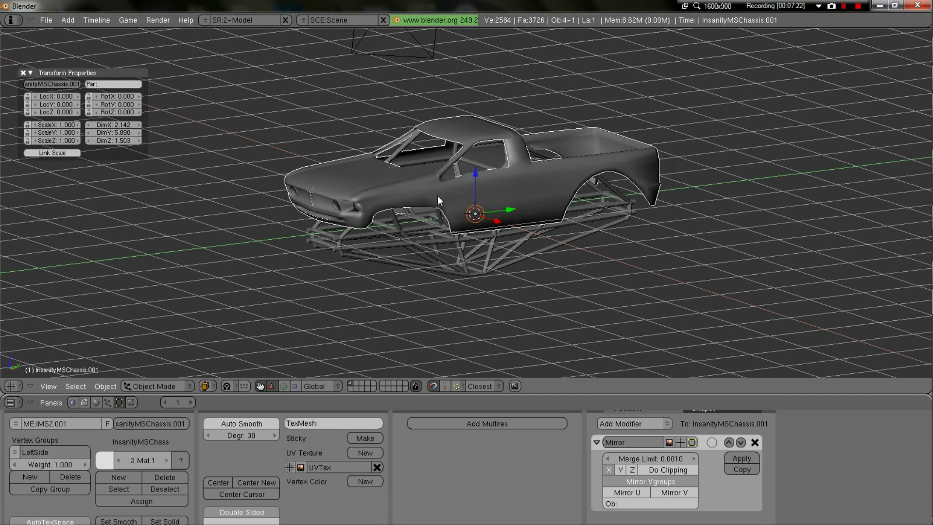
key(g)
right_click(448, 204)
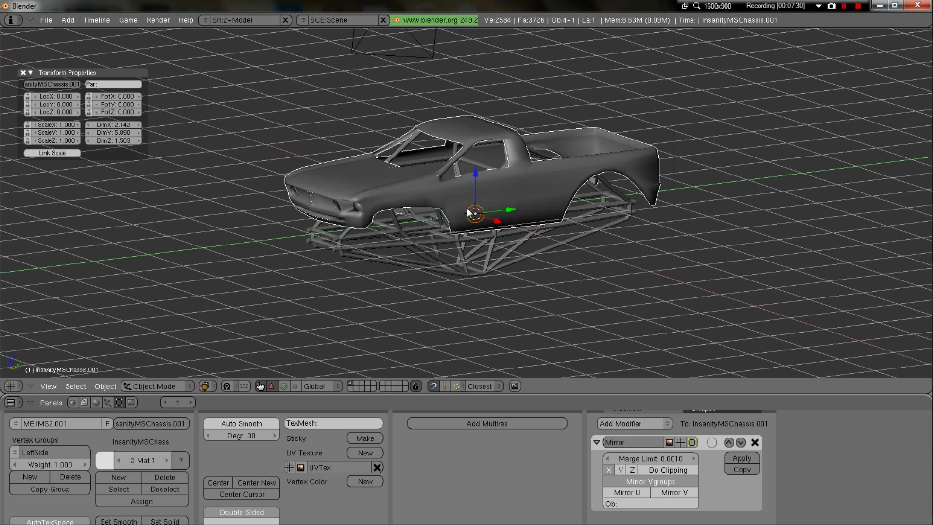
key(g)
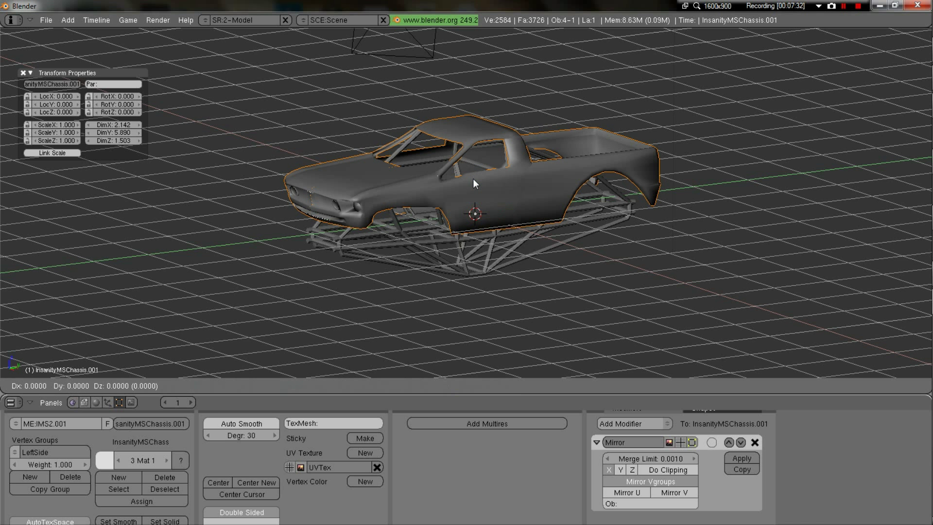
key(x)
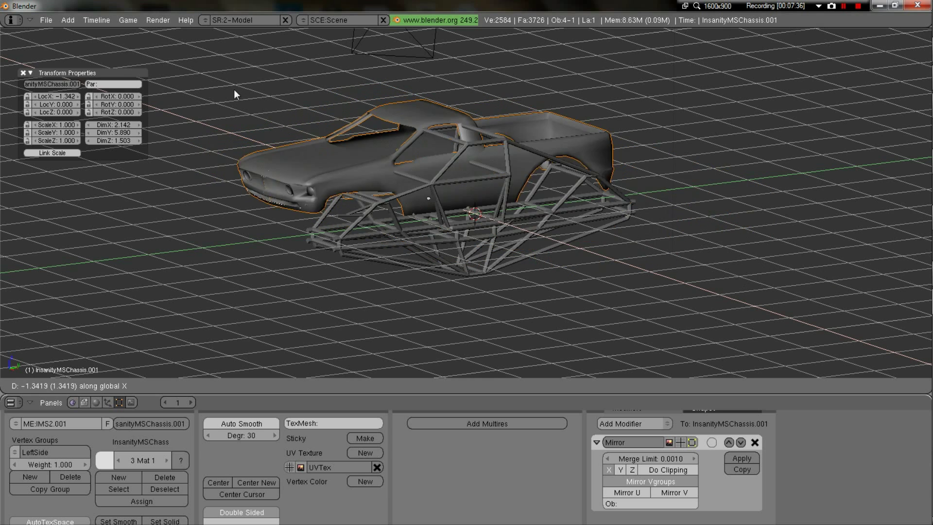
click(598, 226)
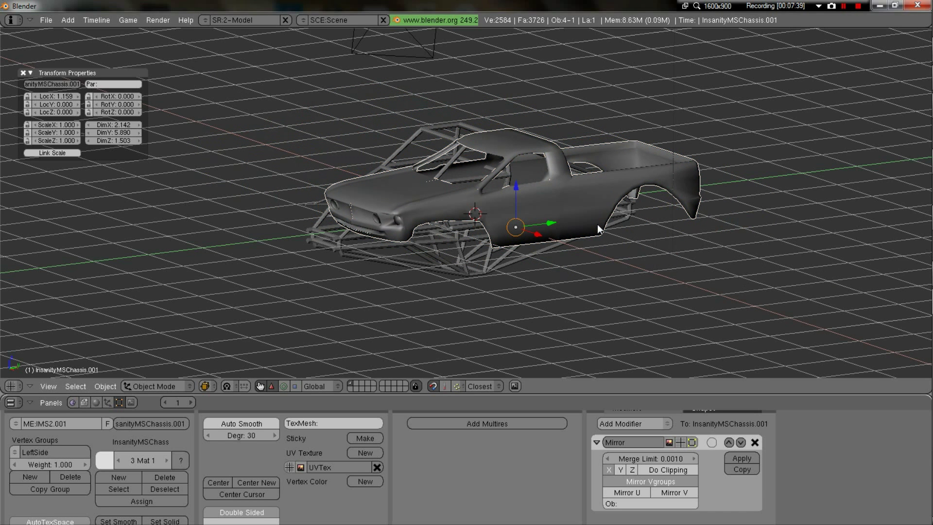
key(alt+g)
- Try moving the truck body along individual global axes, including Y and Z, and cancel the move
key(g)
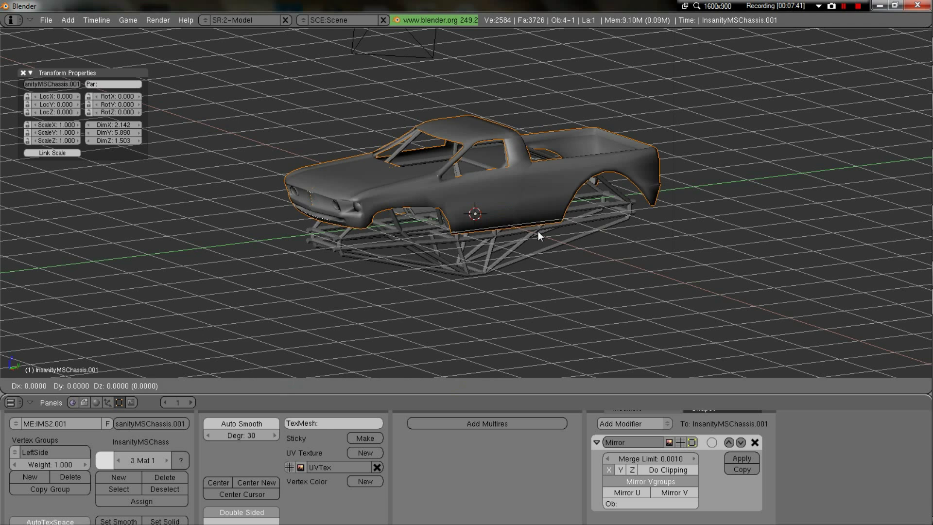
key(x)
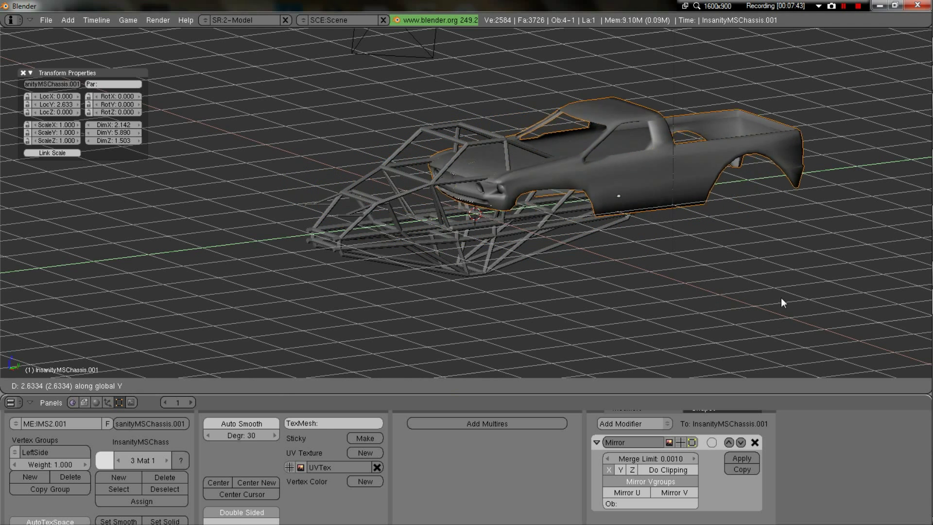
key(z)
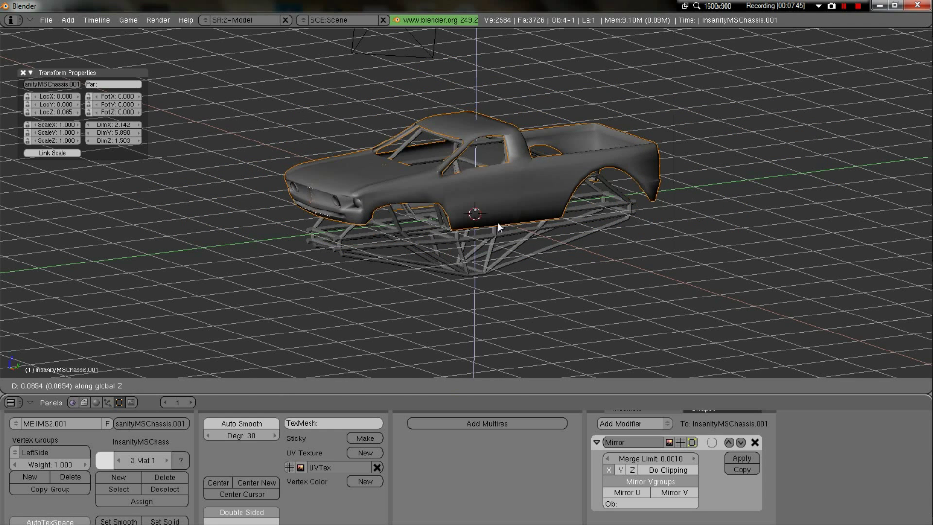
click(533, 227)
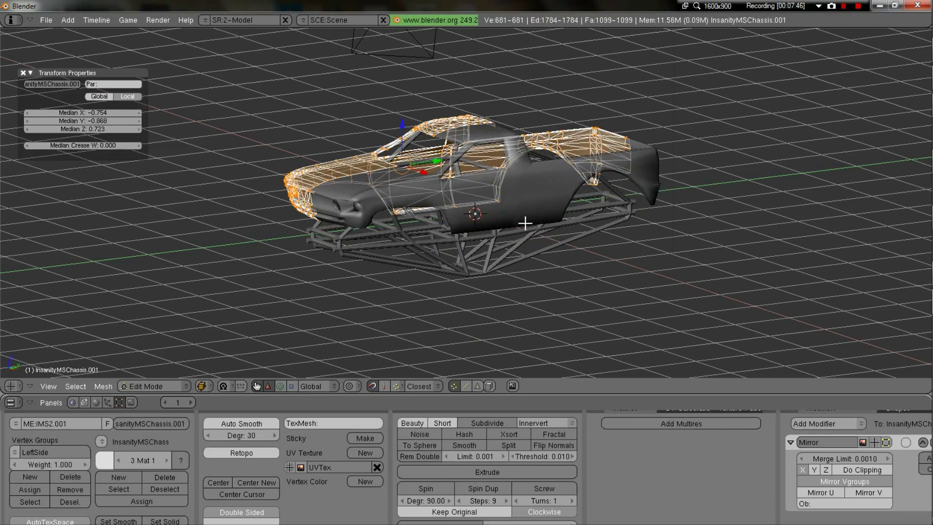
middle_drag(527, 218, 436, 256)
middle_drag(502, 291, 495, 257)
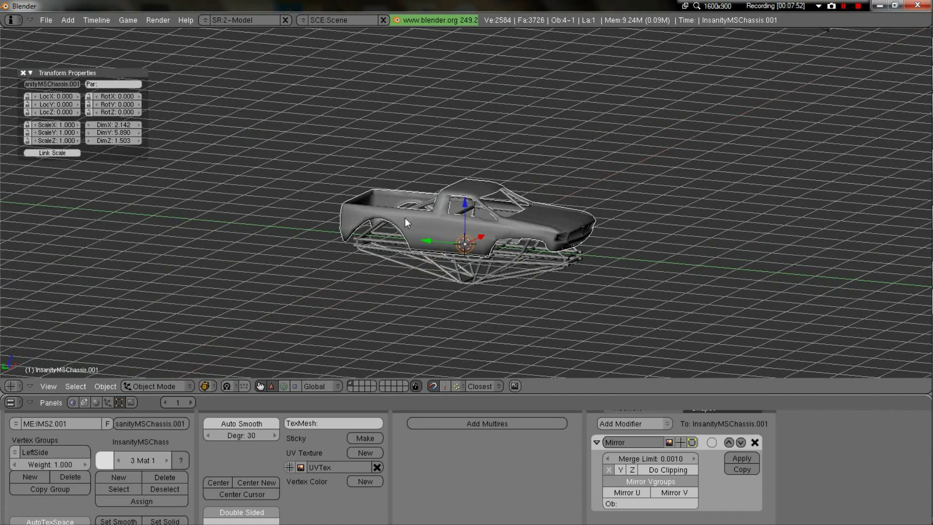
middle_drag(417, 253, 331, 142)
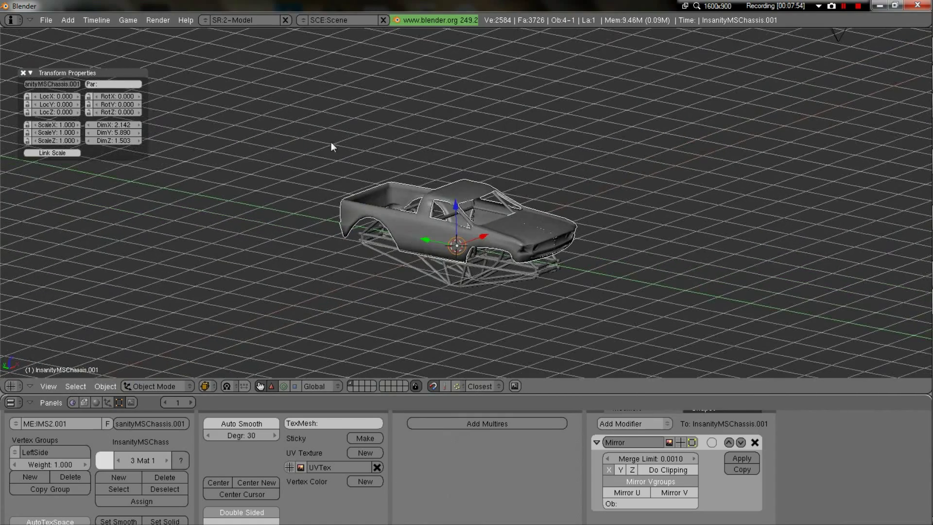
- Import CMDPrototype.obj from the Custom Trucks folder as a Wavefront OBJ with the default import options
click(47, 22)
mouse_move(106, 223)
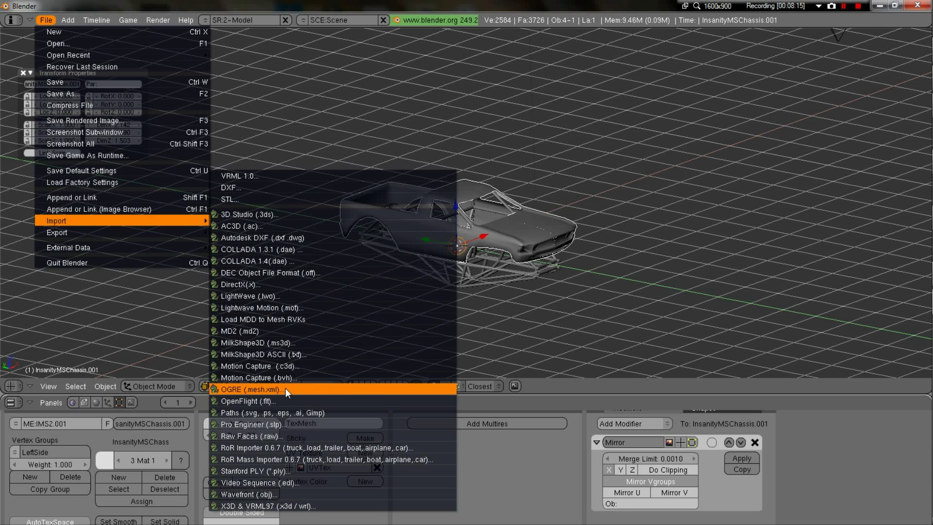
click(256, 494)
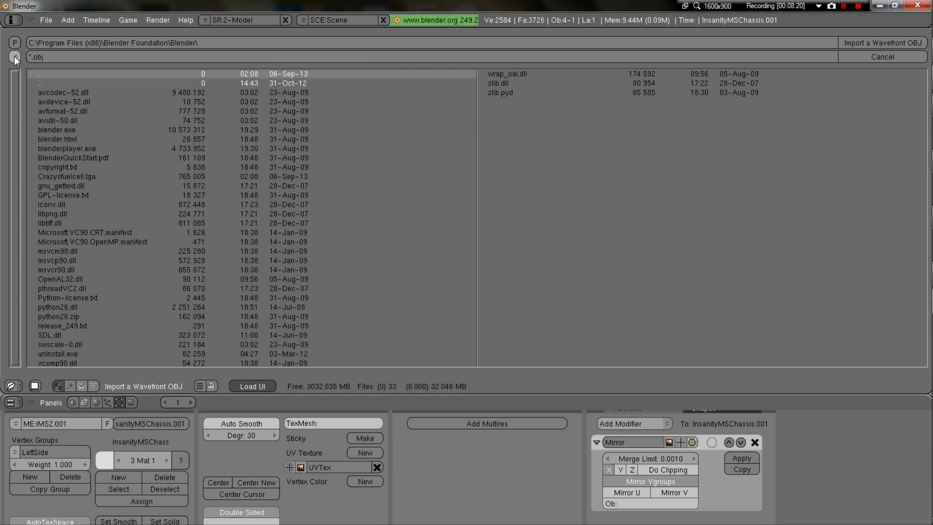
click(14, 56)
click(177, 204)
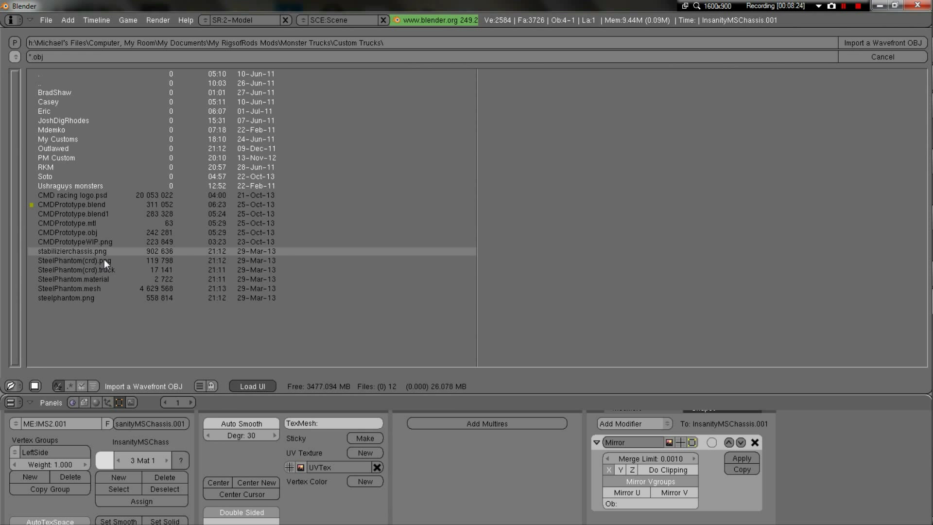
click(88, 233)
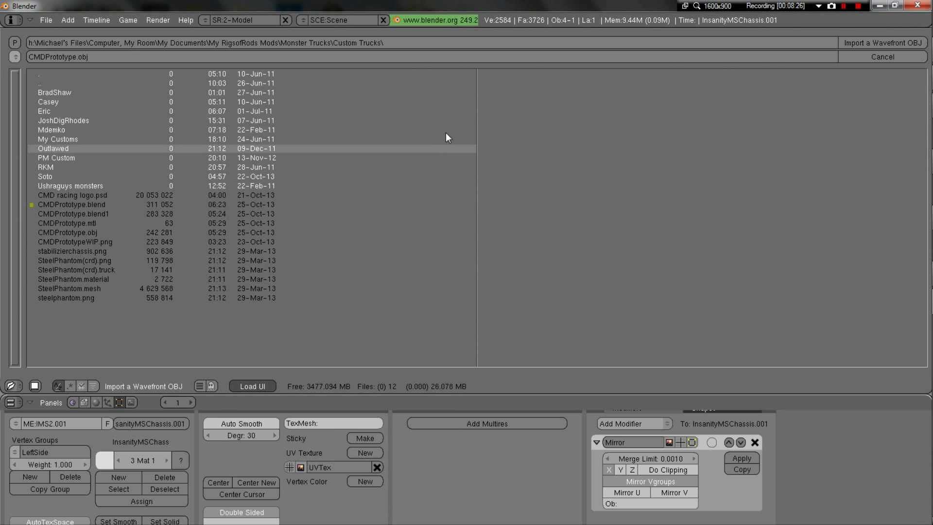
click(876, 45)
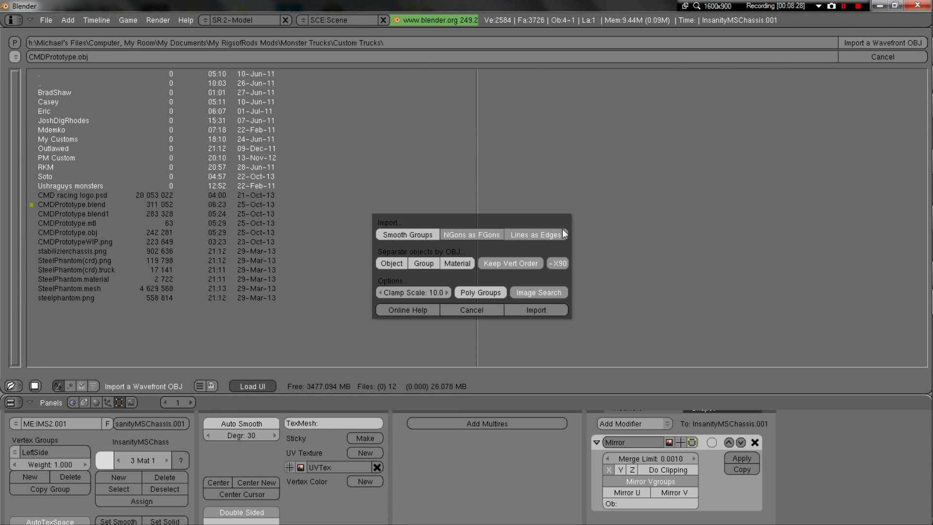
click(520, 310)
- Select the small imported CMDPrototype chassis inside the truck body and scale it up uniformly to about 0.483
scroll(406, 285, up, 6)
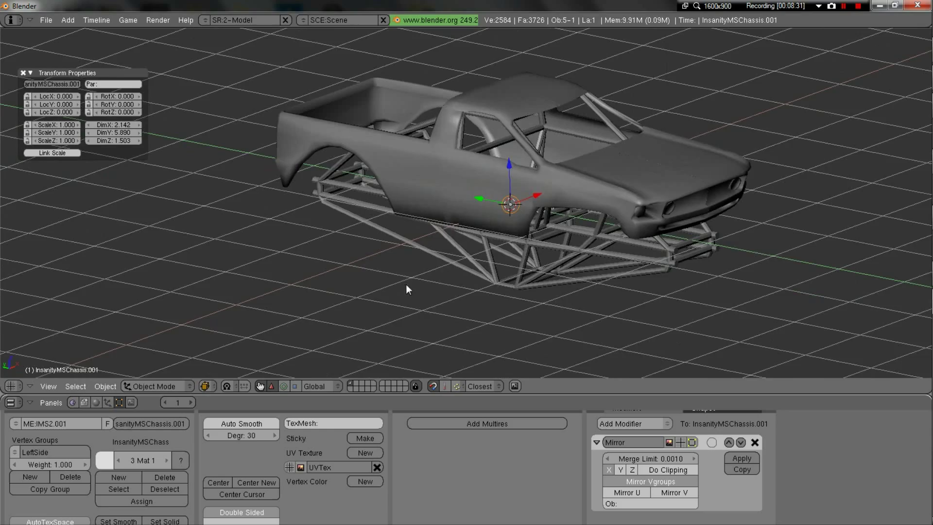
middle_drag(571, 258, 550, 212)
right_click(483, 140)
middle_drag(483, 140, 459, 173)
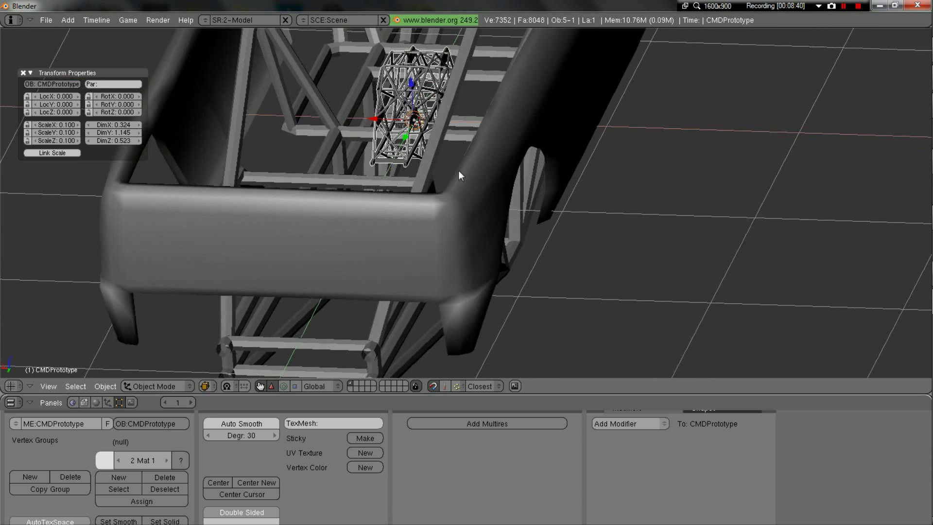
middle_drag(338, 235, 587, 301)
key(s)
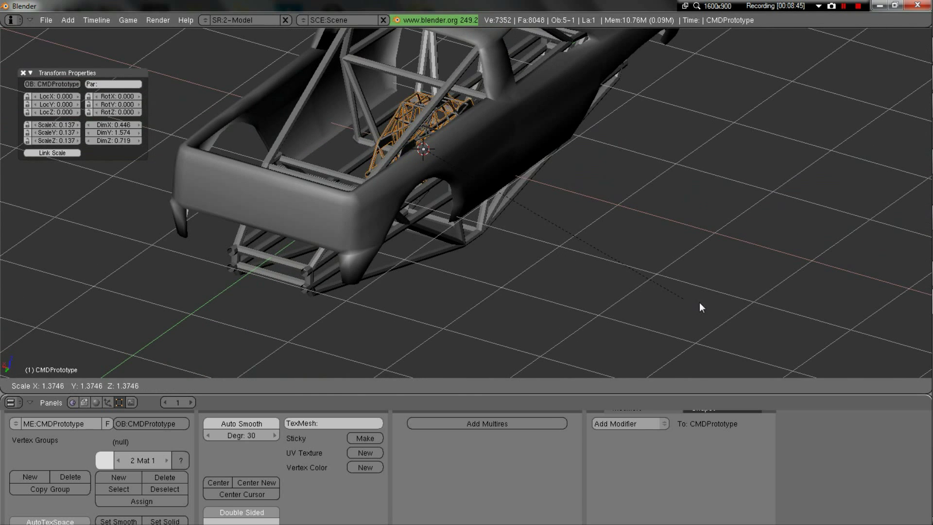
click(862, 309)
key(s)
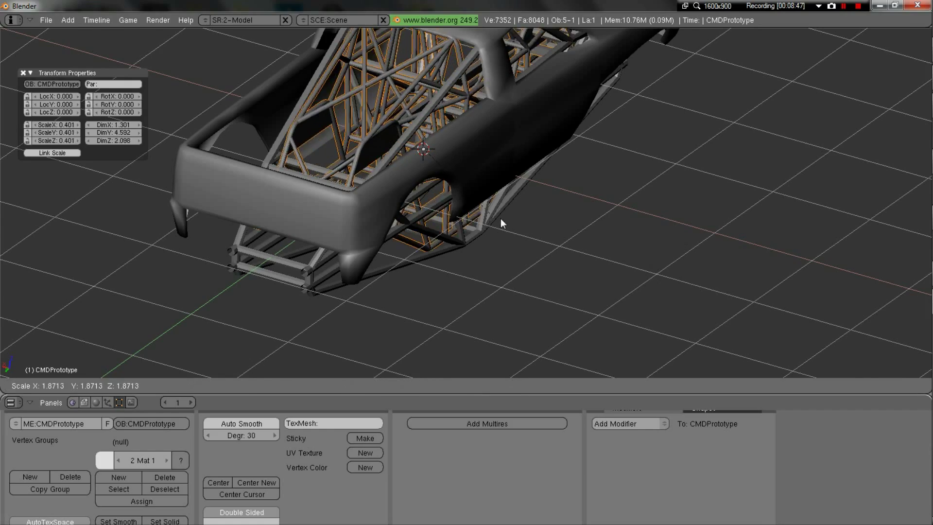
click(510, 224)
- Refine the imported chassis's uniform scale to about 0.459 to match the truck body
middle_drag(511, 223, 631, 240)
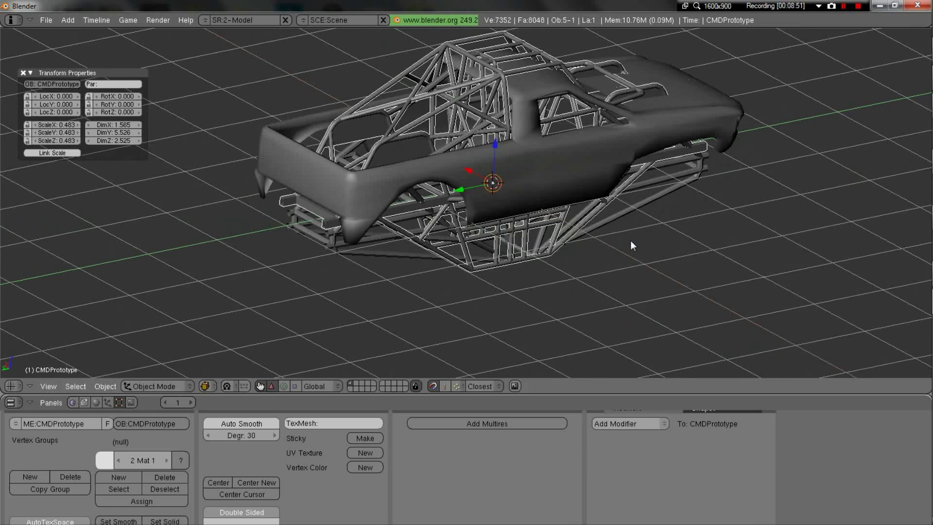
key(s)
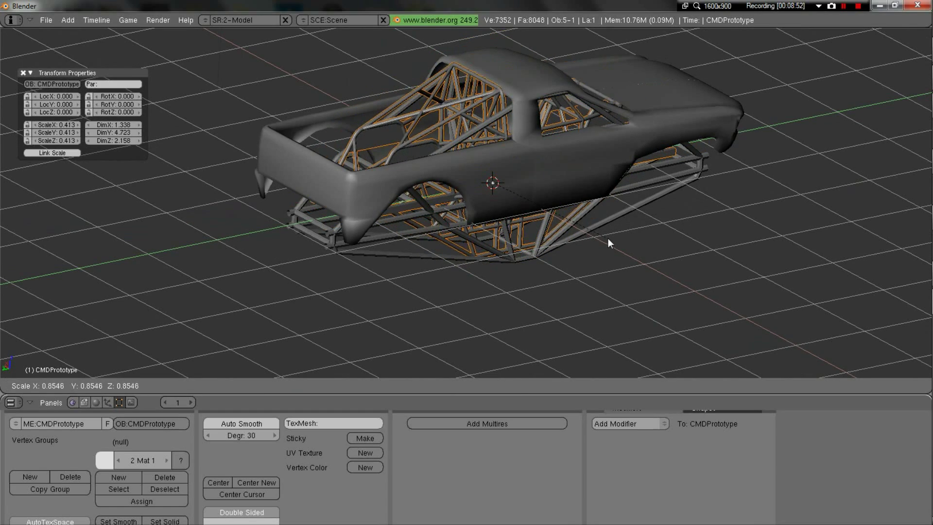
click(602, 238)
mouse_move(546, 206)
middle_down()
mouse_move(476, 192)
mouse_move(562, 214)
middle_up()
key(s)
click(670, 220)
- Lower the entire CMDPrototype chassis mesh along Z in Edit Mode to a median Z of about 0.693
middle_drag(669, 220, 381, 220)
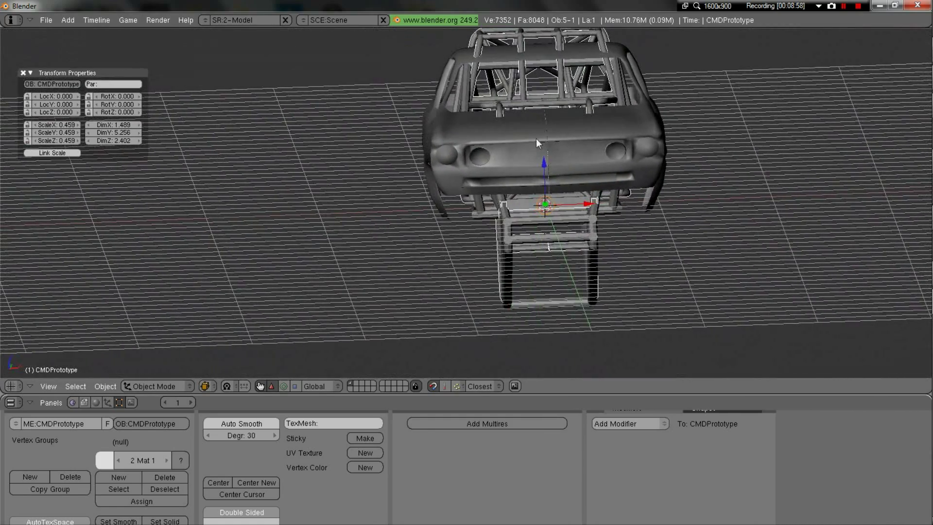
key(Tab)
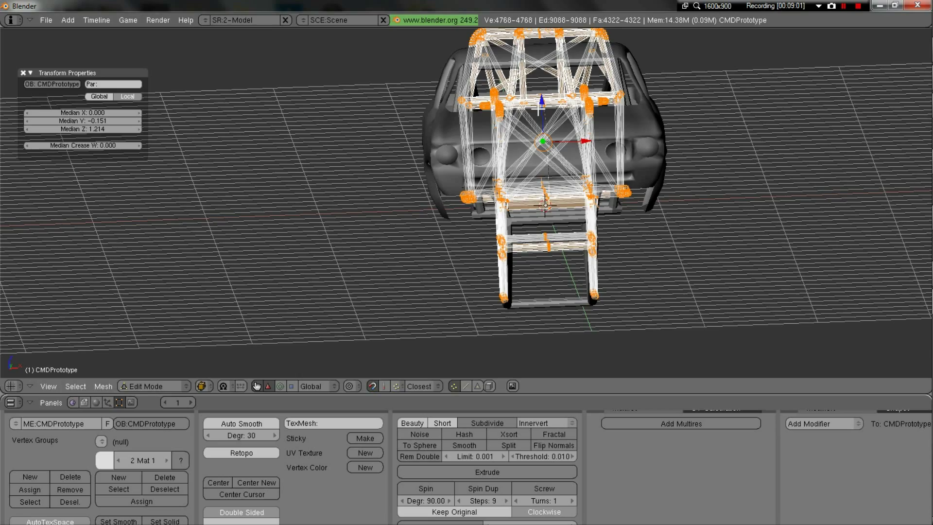
middle_drag(539, 108, 559, 183)
key(Tab)
key(Tab)
key(g)
key(z)
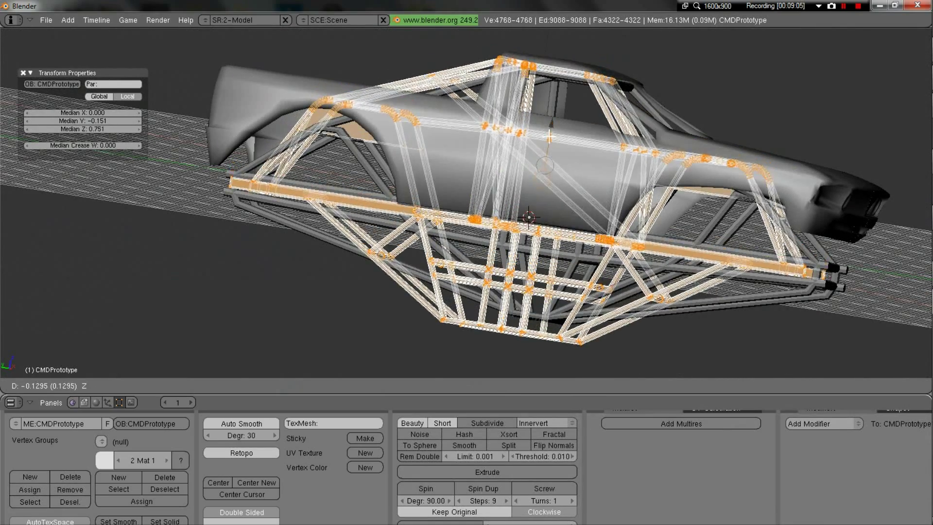
click(572, 185)
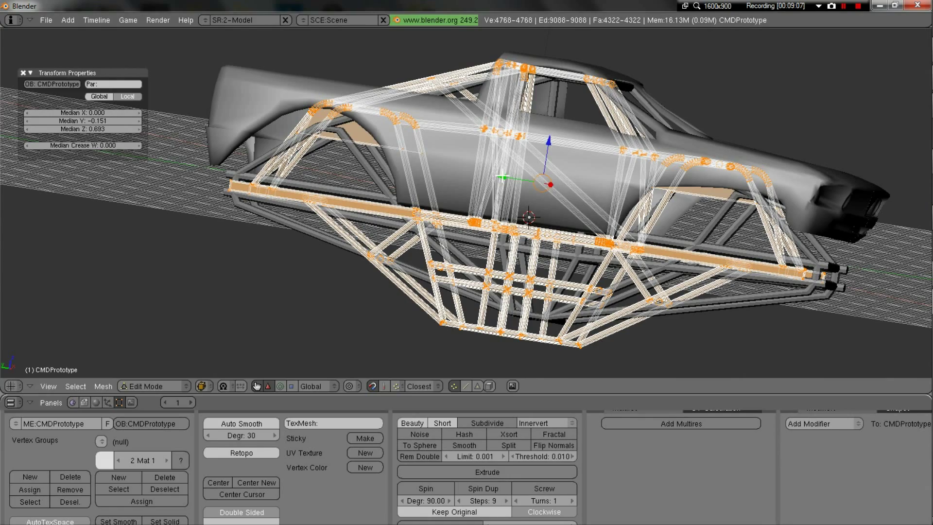
key(Tab)
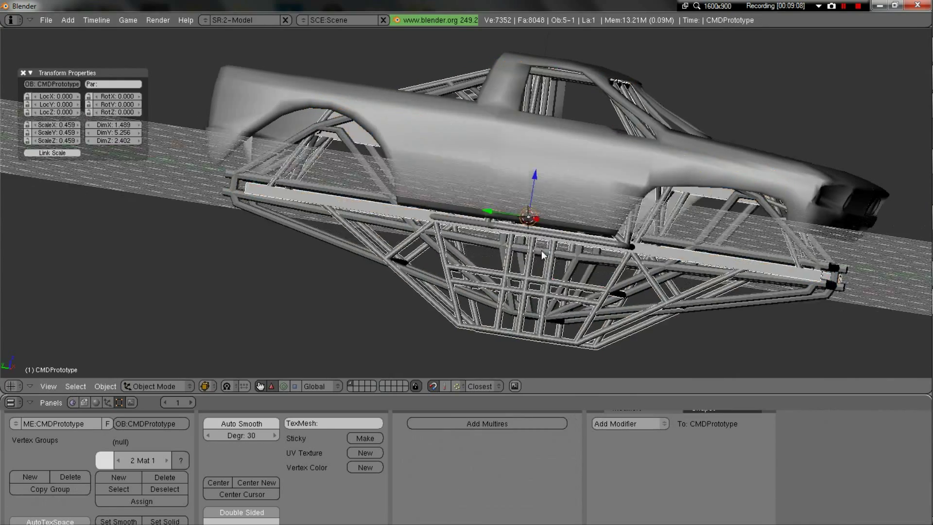
- Hide the original InsanityMSChassis frame and select the imported CMDPrototype chassis beneath the truck body
middle_drag(543, 254, 381, 290)
right_click(325, 258)
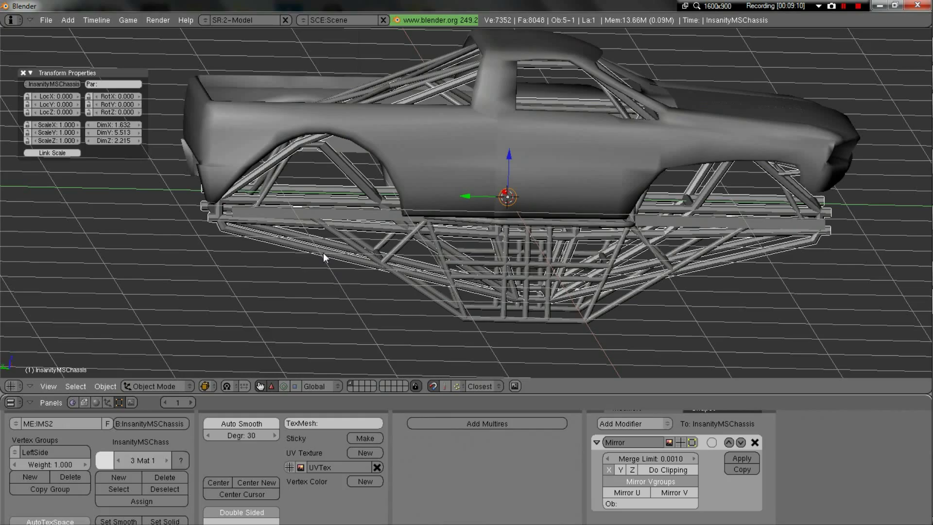
key(a)
middle_drag(322, 256, 231, 255)
middle_drag(263, 187, 545, 302)
right_click(448, 309)
key(n)
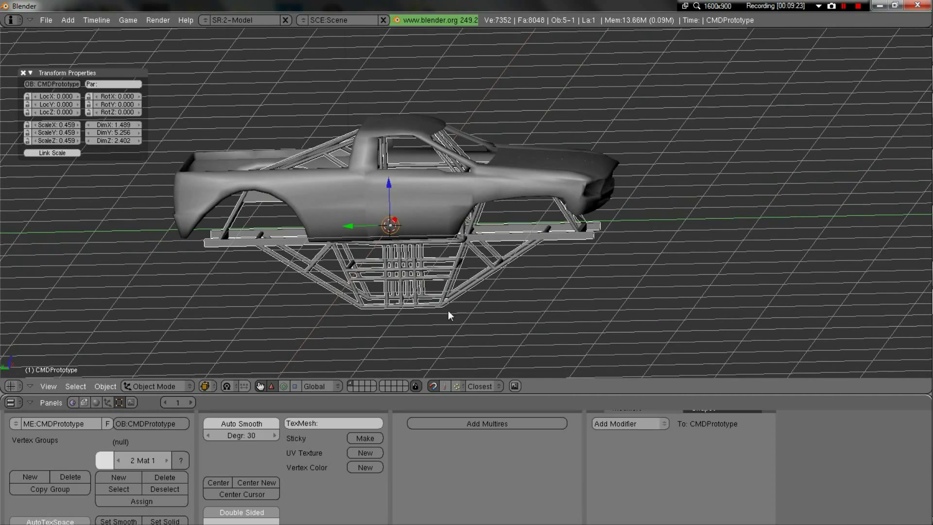
- Open the truck body mesh InsanityMSChassis.001 for vertex editing and pick individual vertices around the rear wheel arch
middle_drag(448, 311, 277, 206)
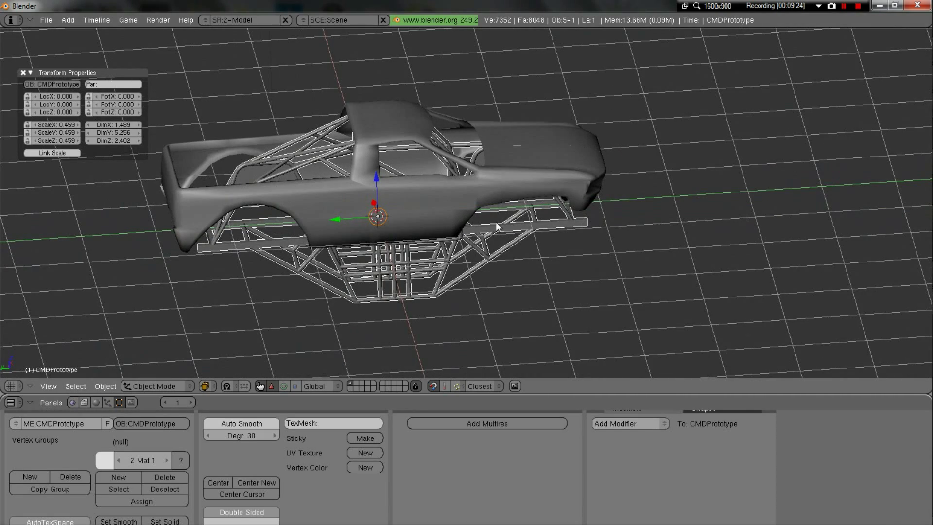
middle_drag(496, 221, 156, 214)
right_click(255, 227)
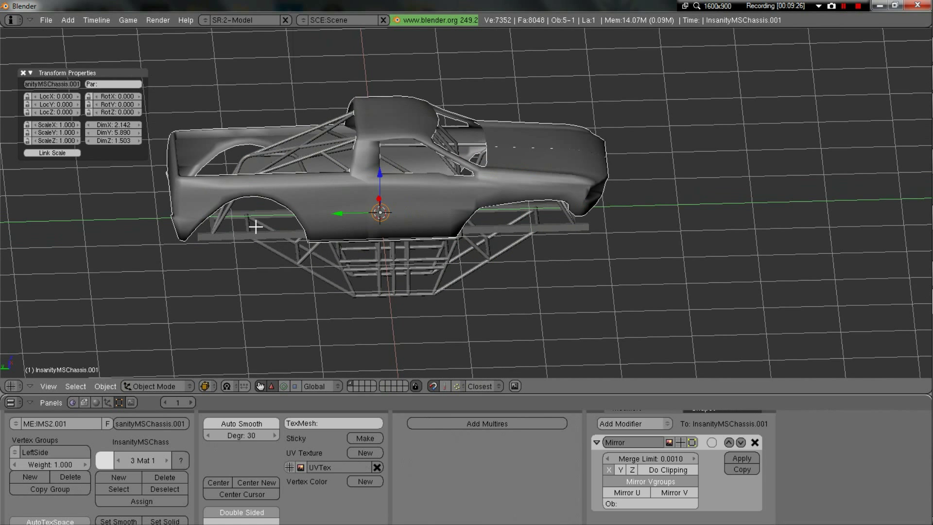
key(Tab)
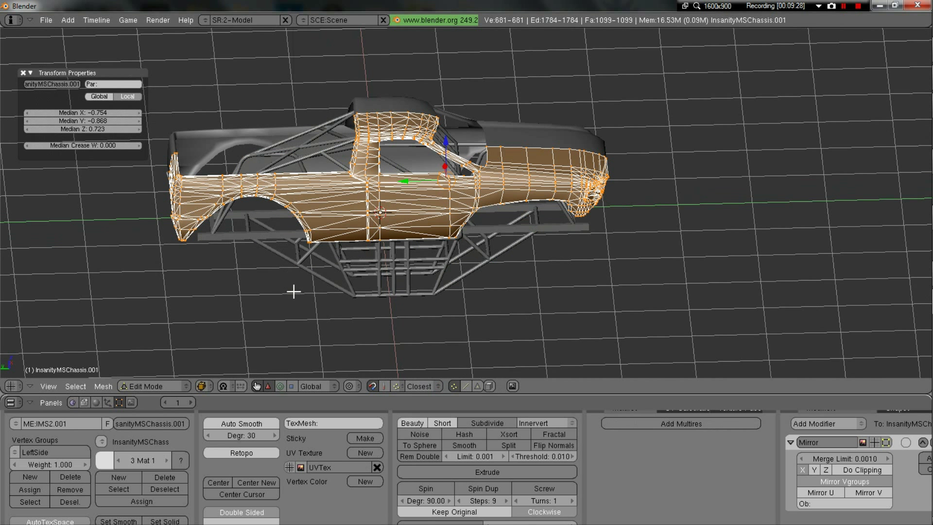
right_click(305, 237)
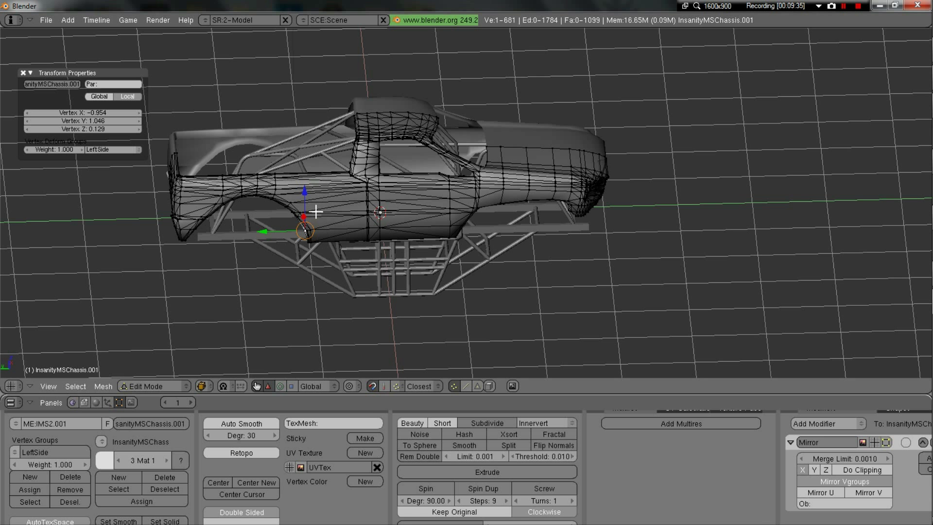
scroll(282, 193, up, 5)
right_click(306, 153)
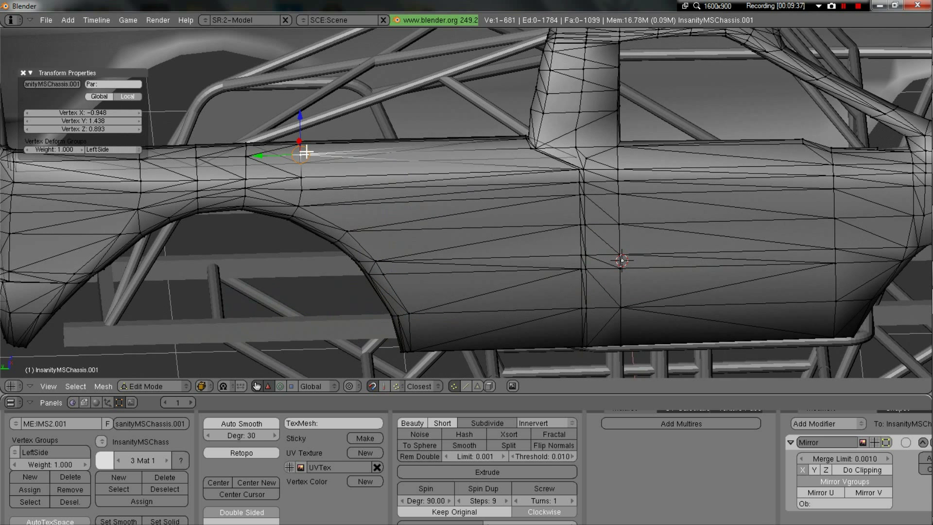
mouse_move(285, 147)
mouse_down()
mouse_move(291, 208)
mouse_move(243, 212)
mouse_up()
right_click(300, 192)
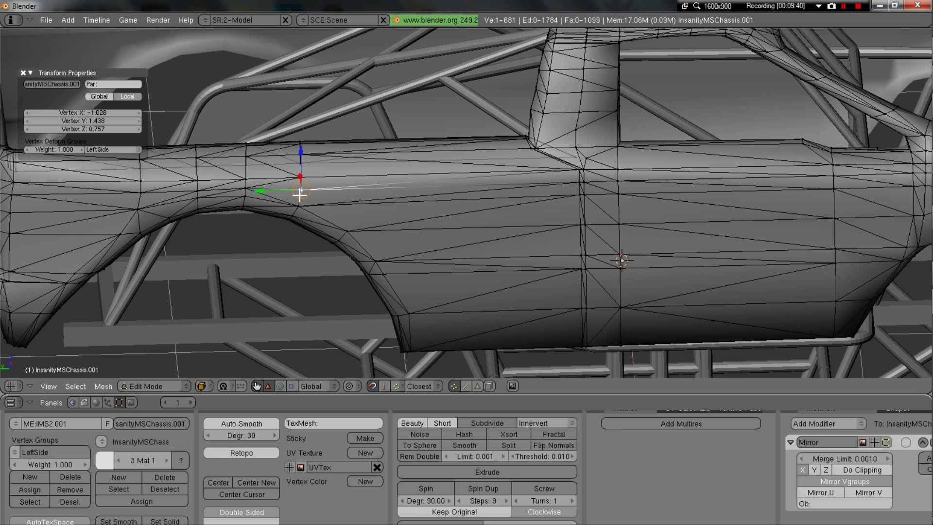
scroll(296, 224, down, 6)
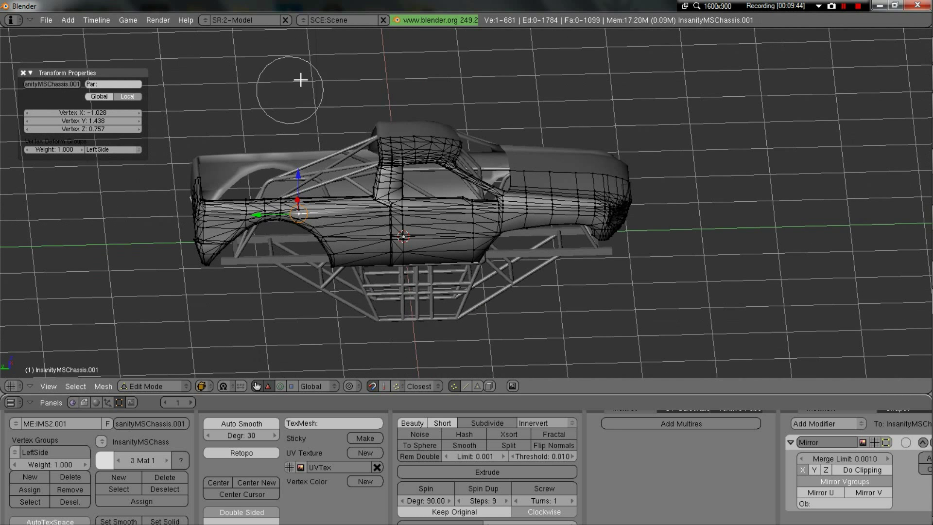
- Circle-select the body's rear bed and wheel-arch vertices and move them forward along global Y, shortening the body to about 5.545 units
mouse_move(323, 277)
mouse_down()
mouse_move(308, 239)
mouse_move(271, 211)
mouse_move(230, 211)
mouse_move(207, 236)
mouse_move(203, 262)
mouse_move(188, 167)
mouse_up()
key(Escape)
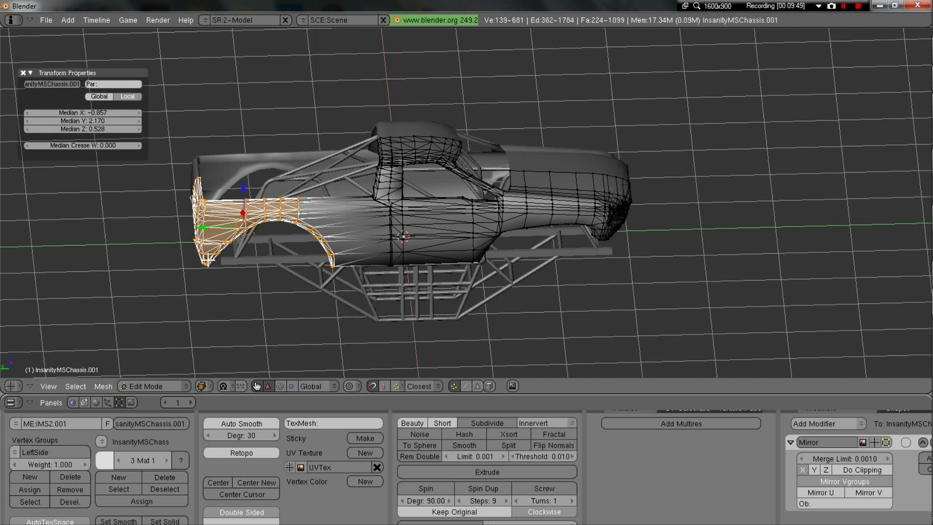
key(g)
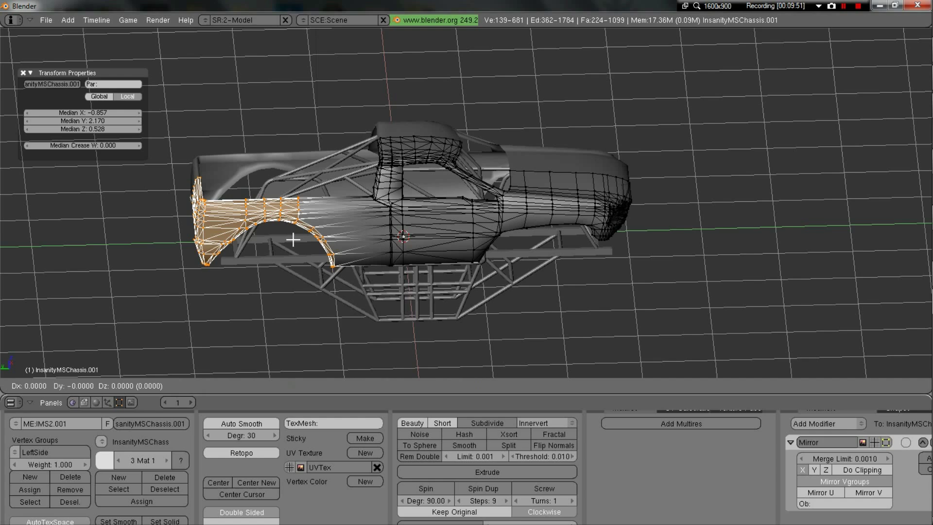
key(y)
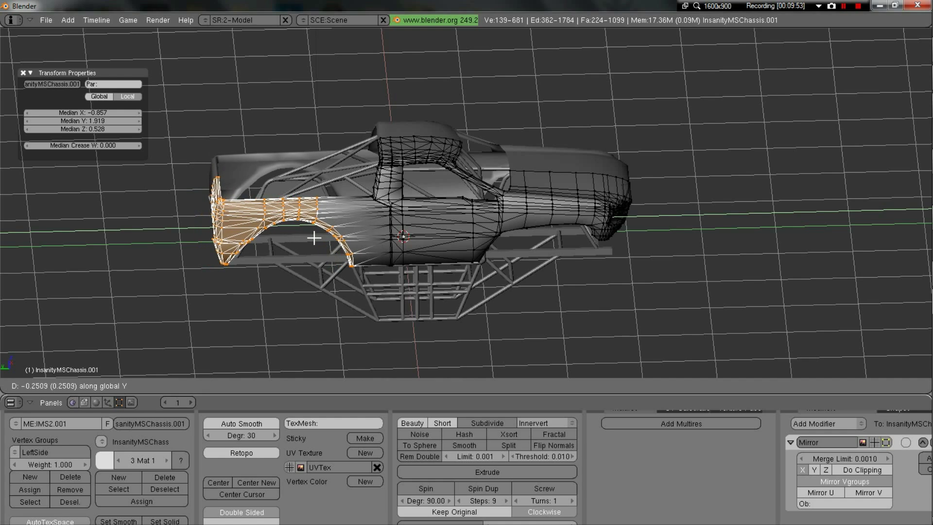
click(319, 238)
key(Tab)
middle_drag(411, 272, 359, 258)
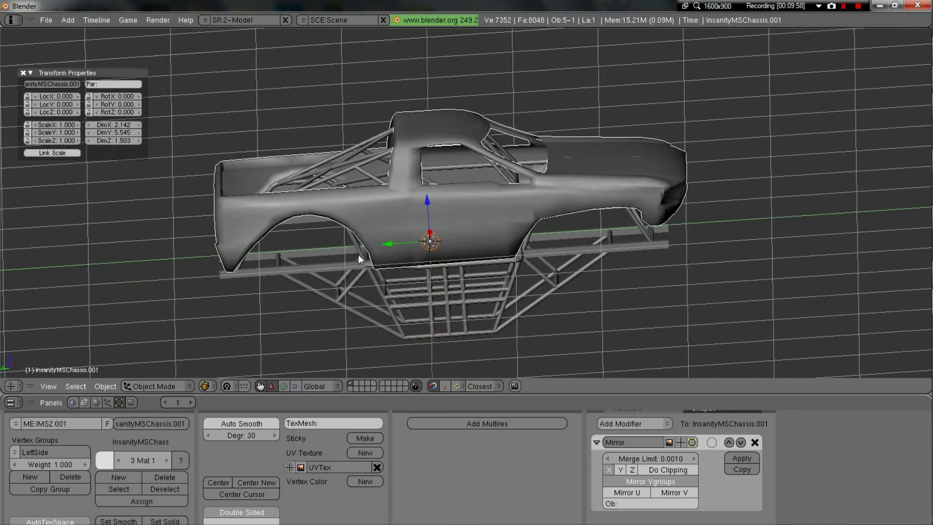
- Shift the selected rear bed section slightly backward along Y, bringing the body length to about 5.598 units
middle_drag(585, 287, 353, 254)
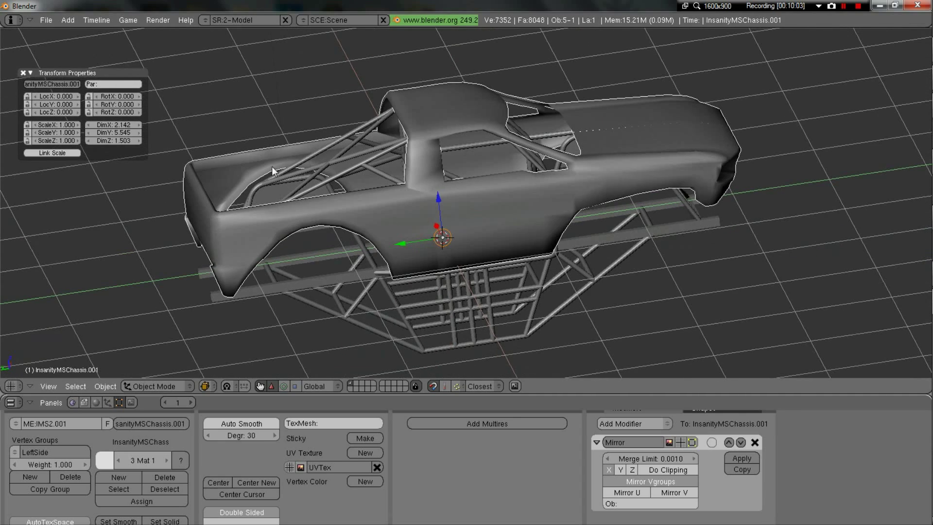
middle_drag(356, 219, 441, 254)
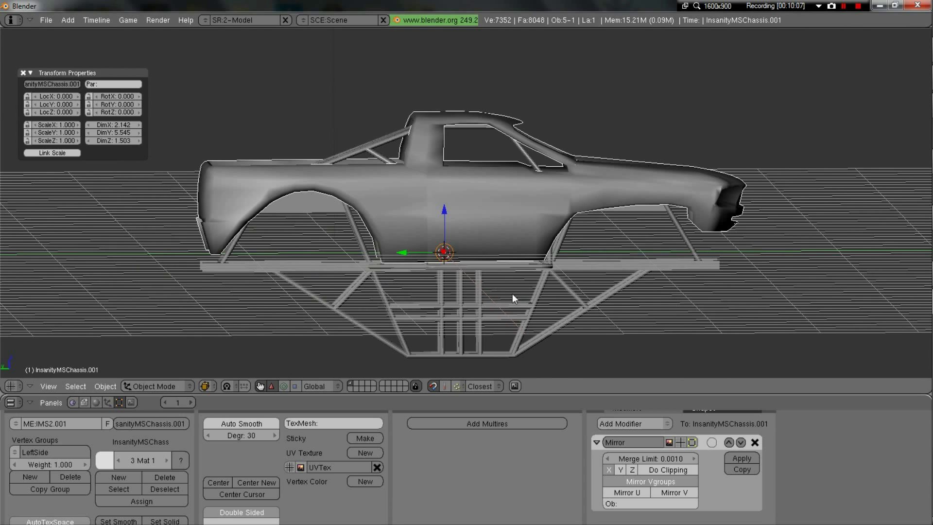
middle_drag(513, 294, 403, 286)
key(Tab)
key(g)
key(y)
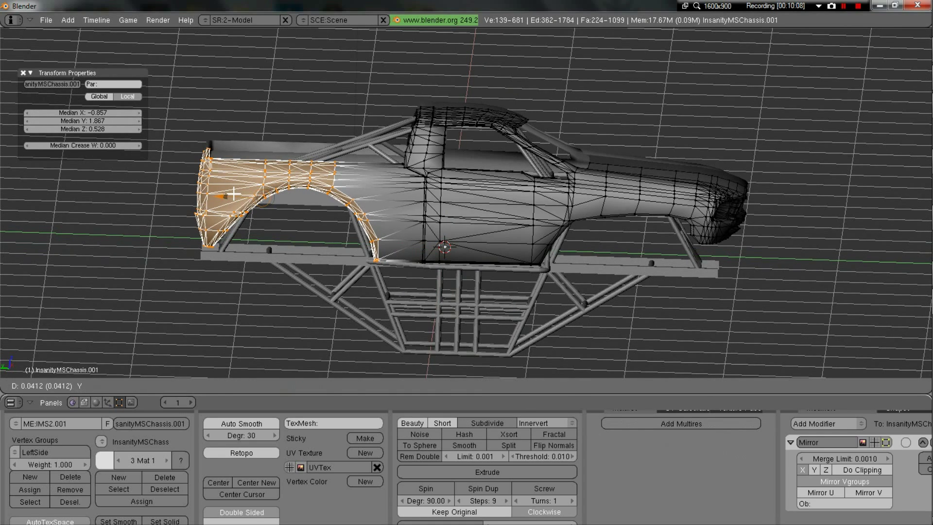
click(232, 194)
key(Tab)
middle_drag(233, 194, 282, 167)
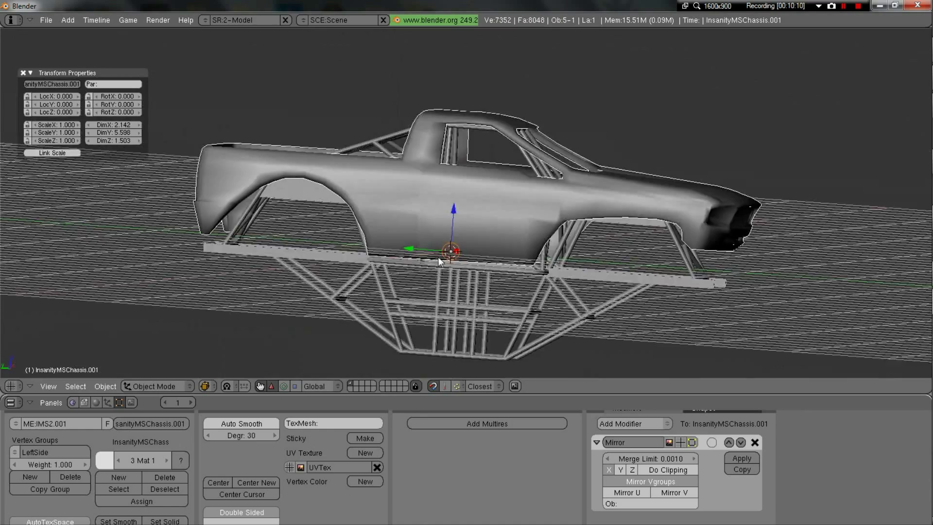
- Examine how the truck body fits over the CMDPrototype chassis around the cab, hood, bed and wheel arches from several angles
middle_drag(439, 257, 585, 247)
middle_drag(483, 260, 517, 248)
scroll(517, 248, up, 5)
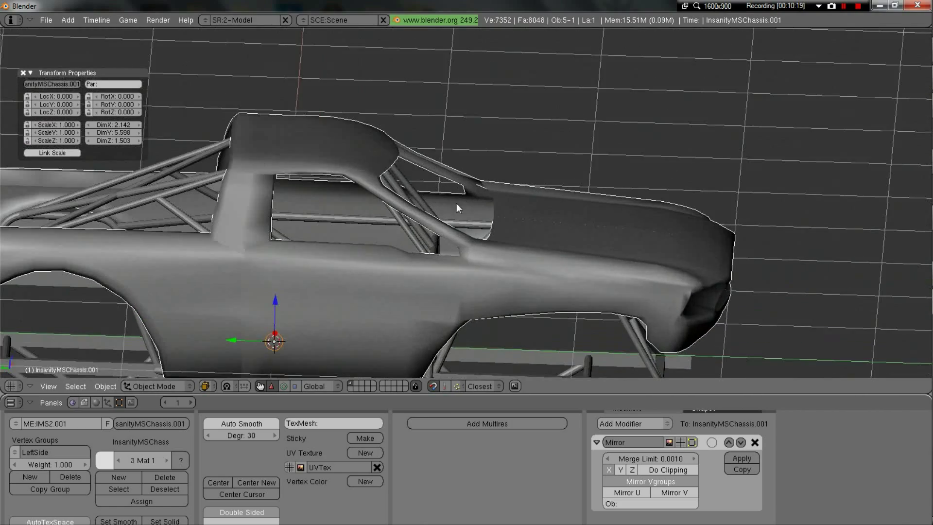
middle_drag(447, 246, 400, 181)
middle_drag(482, 244, 423, 171)
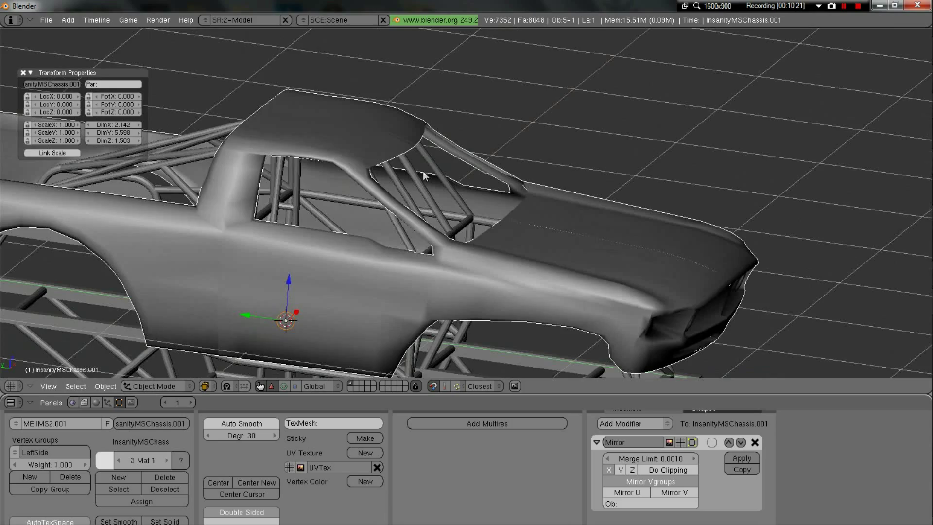
middle_drag(440, 236, 260, 148)
scroll(430, 196, down, 5)
middle_drag(380, 185, 394, 235)
middle_drag(442, 255, 504, 207)
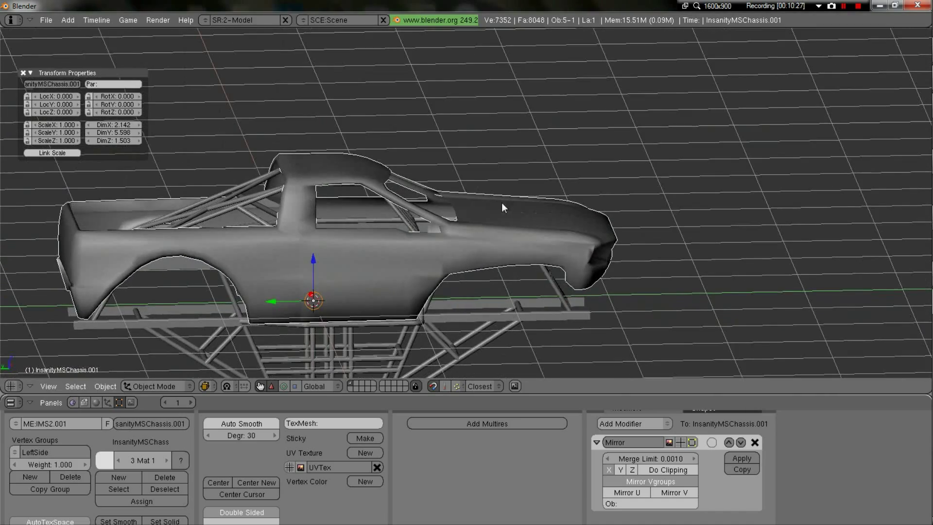
mouse_move(437, 204)
middle_down()
mouse_move(480, 261)
mouse_move(471, 263)
mouse_move(433, 205)
middle_up()
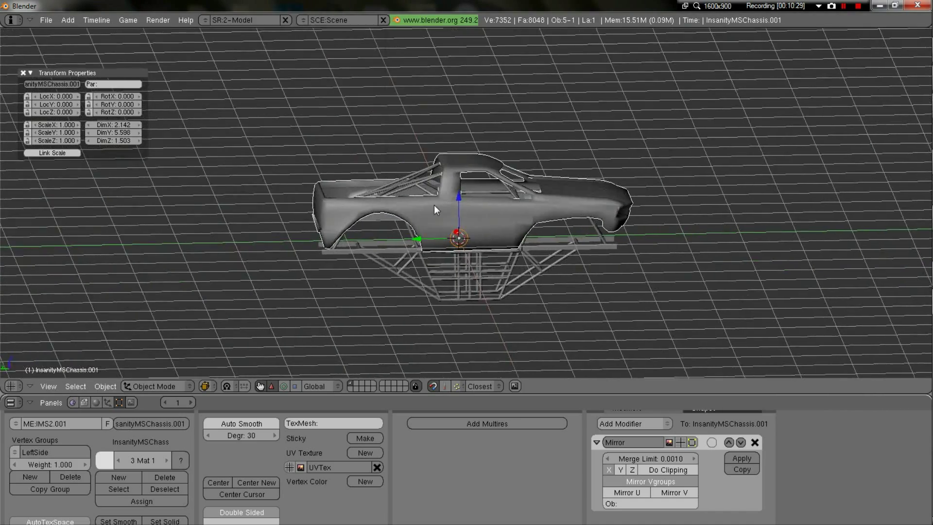
scroll(509, 251, up, 3)
middle_drag(510, 251, 484, 247)
scroll(532, 302, down, 3)
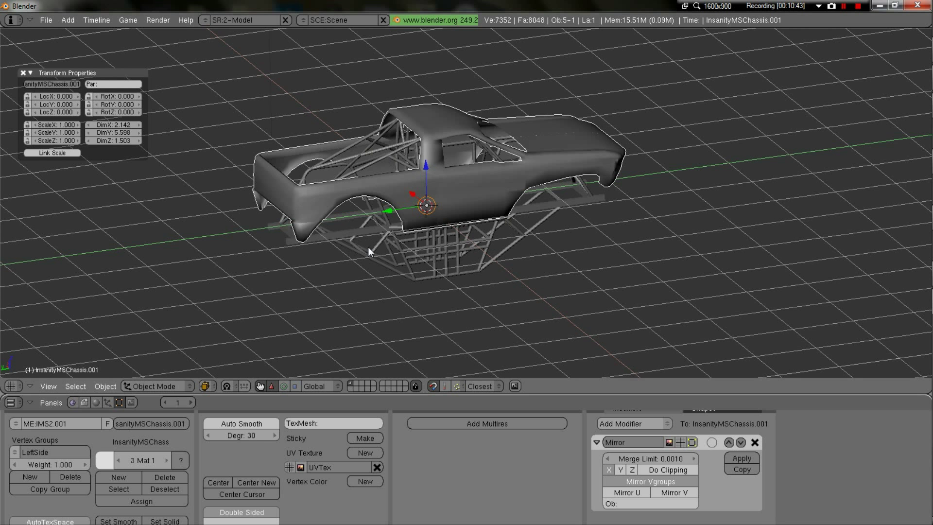
scroll(369, 247, up, 1)
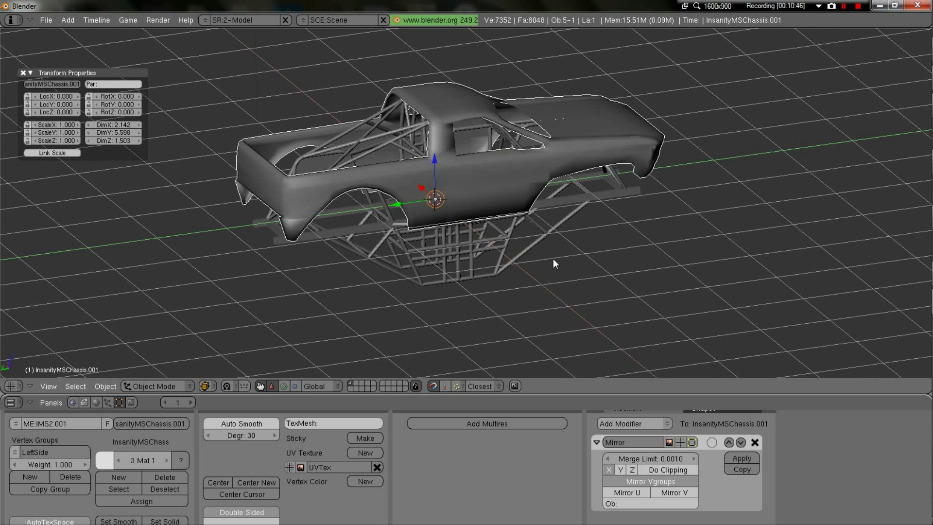
middle_drag(554, 259, 319, 120)
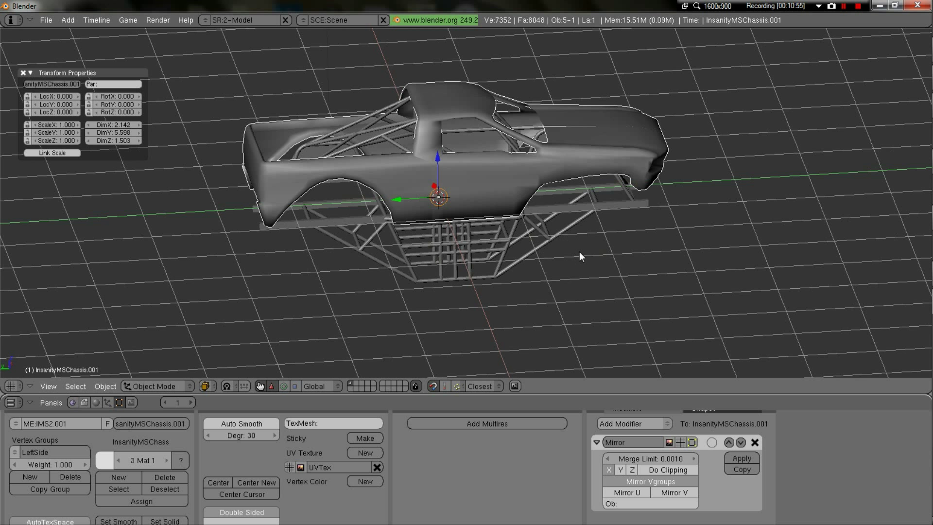
middle_drag(421, 206, 496, 274)
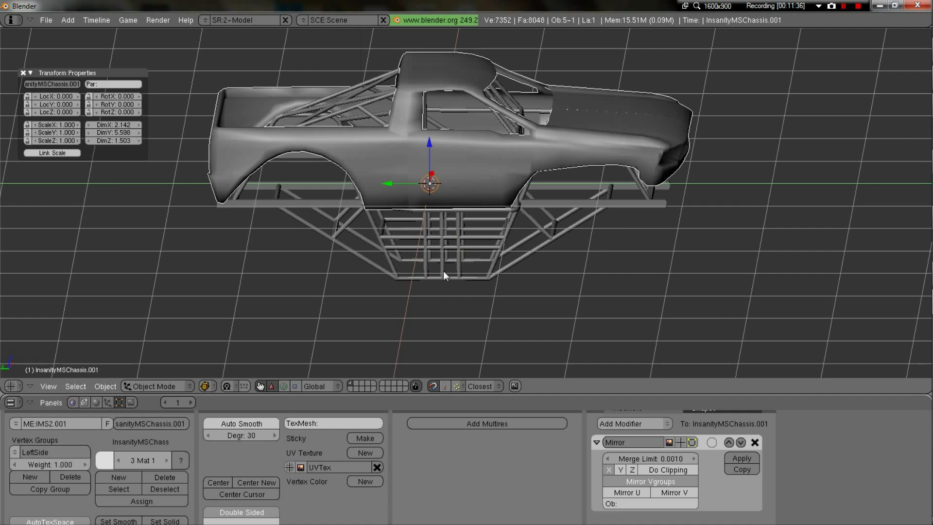
middle_drag(444, 271, 488, 249)
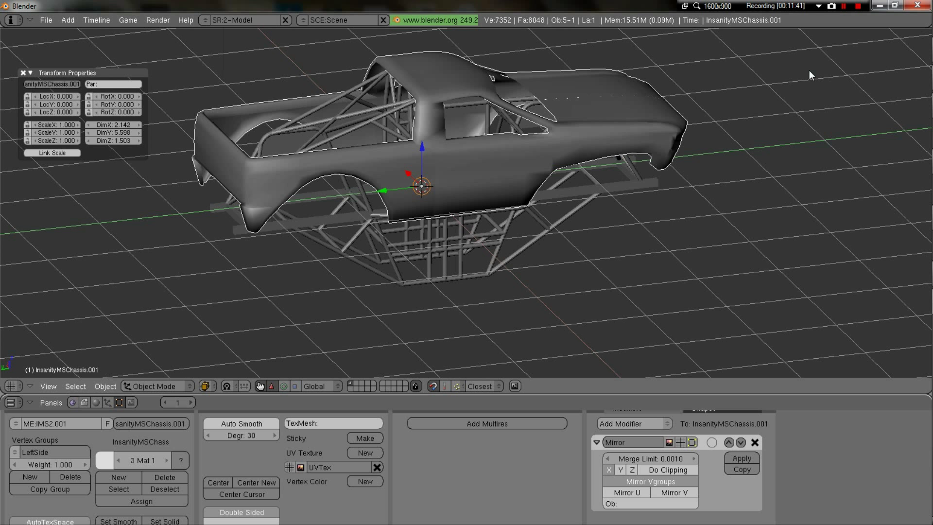